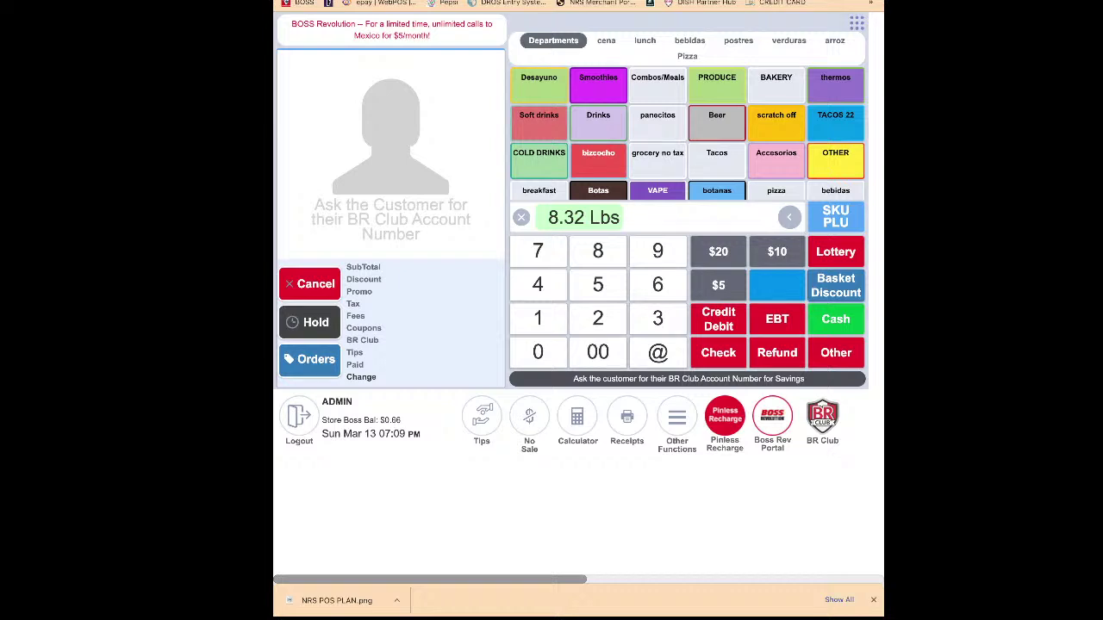
- Leave the register and start a new regular store promotion
left_click(299, 417)
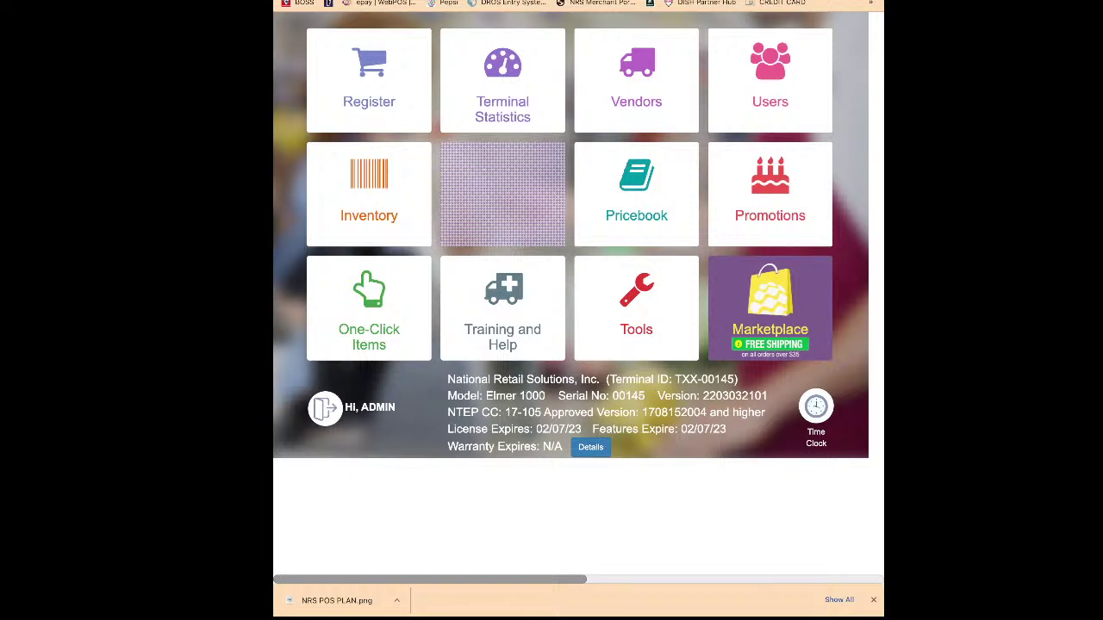
left_click(770, 195)
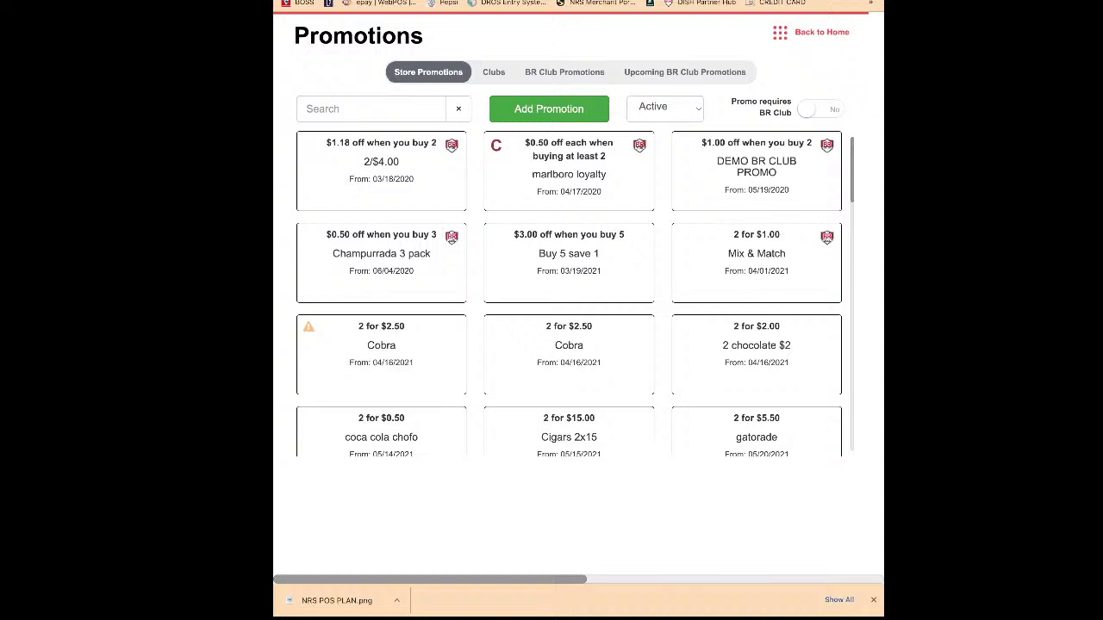
left_click(549, 108)
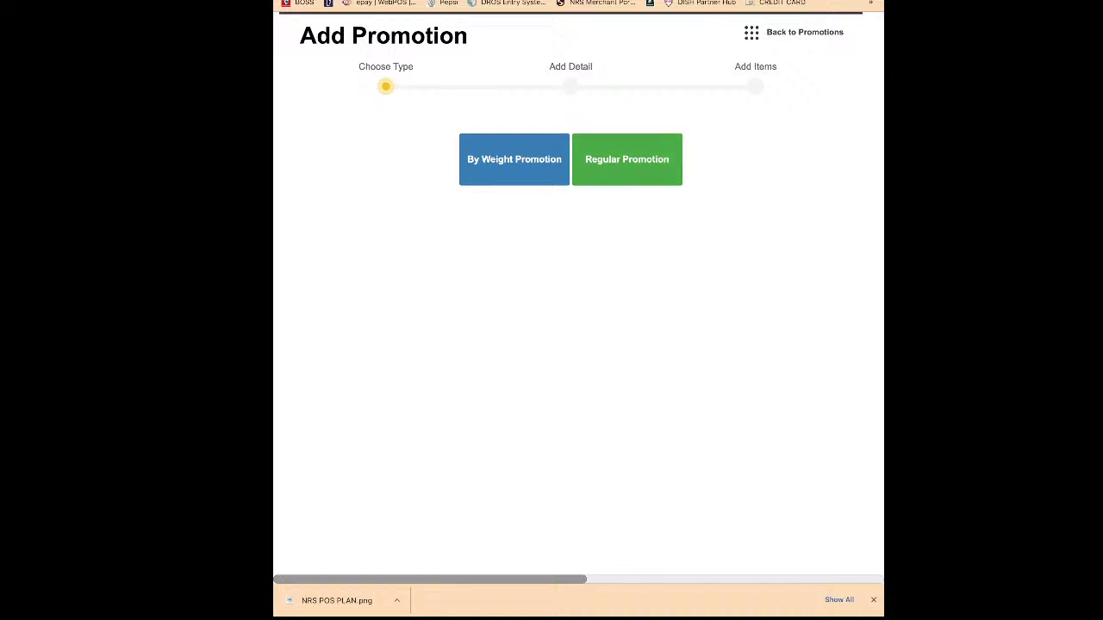
left_click(627, 160)
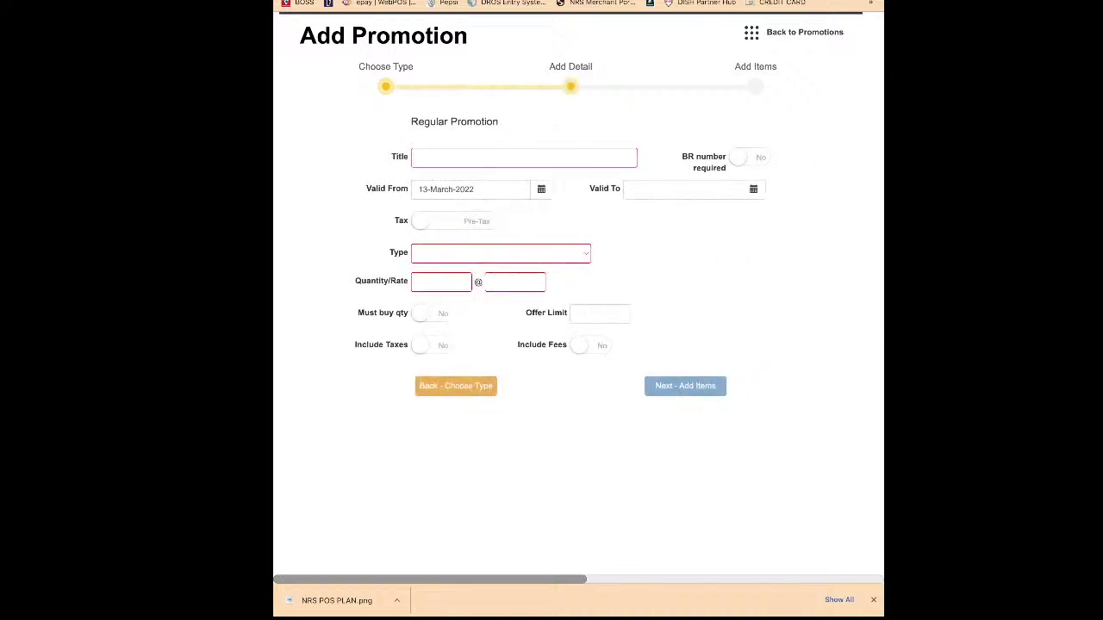
- Enter CANDY as the title of the new promotion
left_click(524, 158)
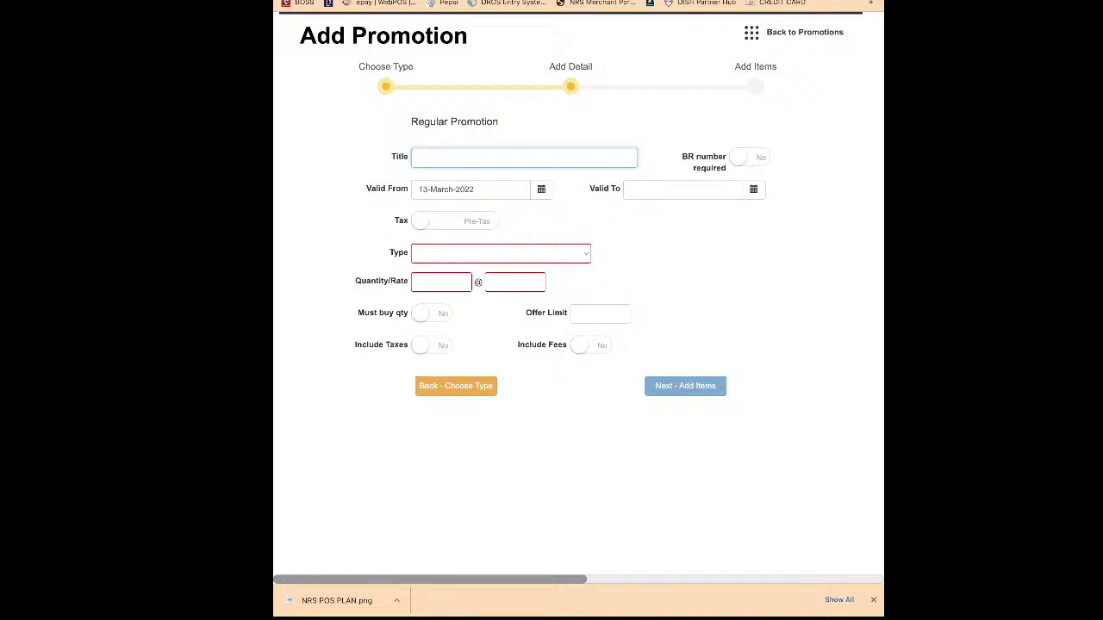
type("cANDY")
key("BackSpace")
key("BackSpace")
key("BackSpace")
key("BackSpace")
key("BackSpace")
type("CANDY")
key("Tab")
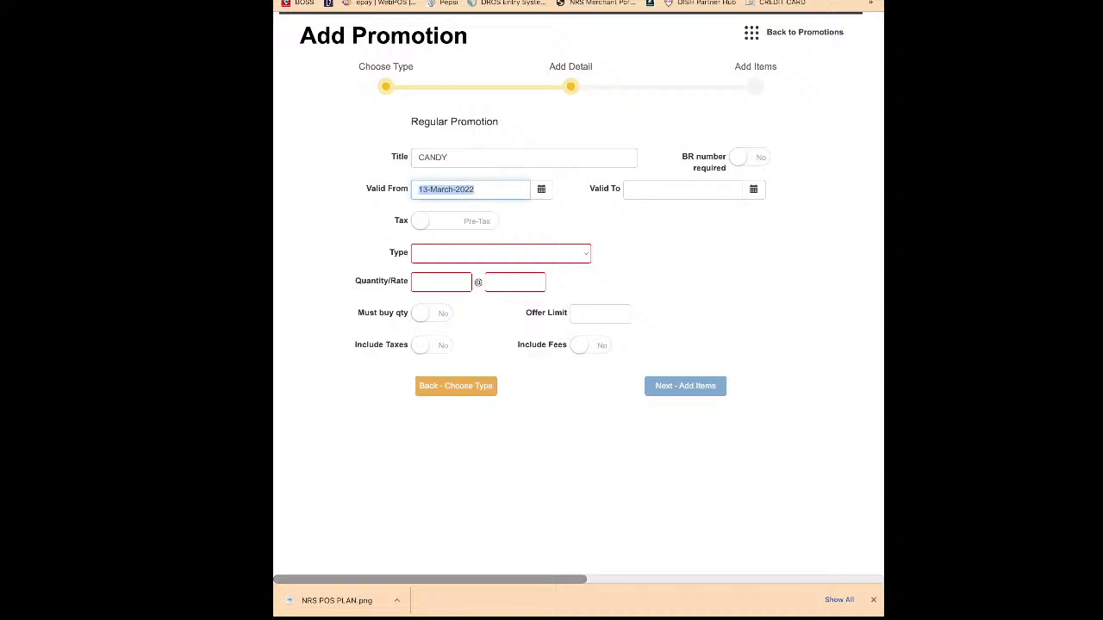
- Try the Post-Tax Coupon setting for the promotion and return the tax option to Pre-Tax
left_click(475, 189)
left_click(672, 189)
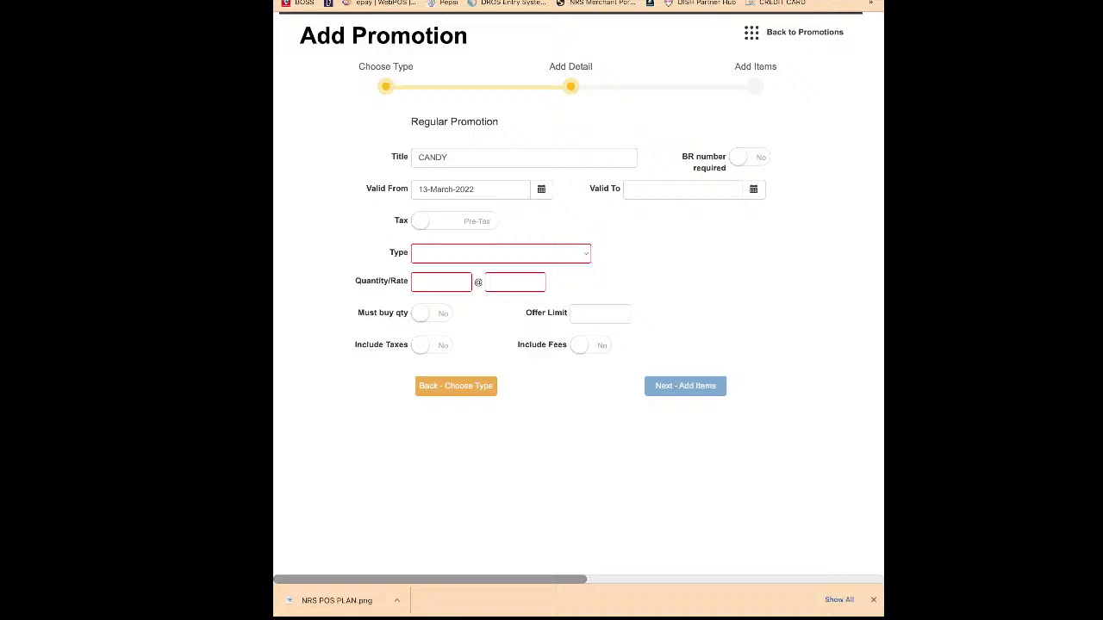
left_click(455, 222)
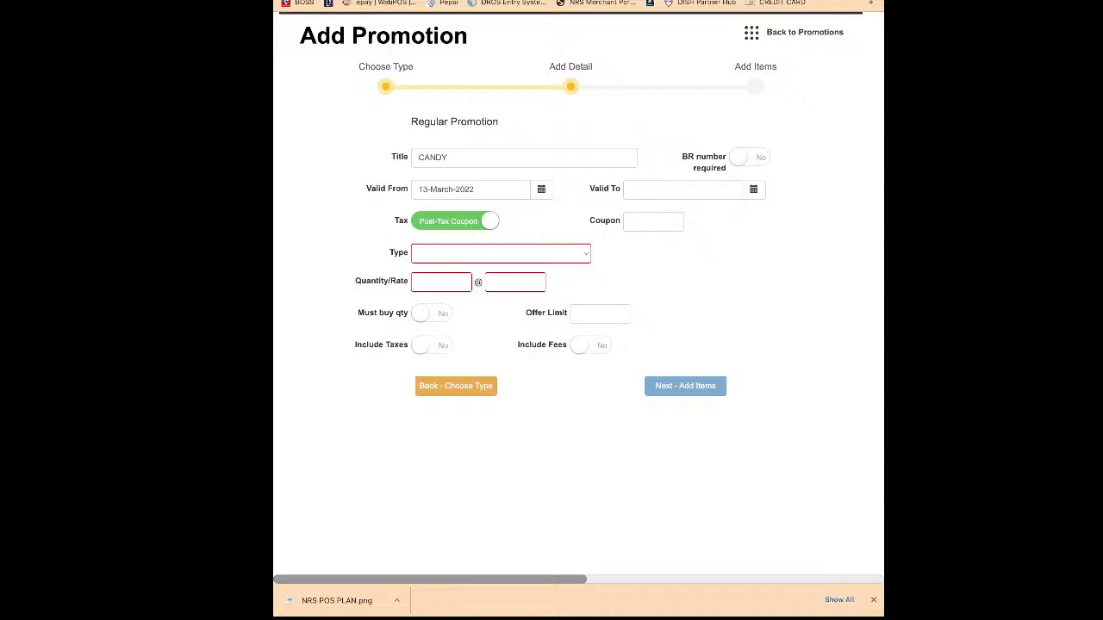
left_click(455, 222)
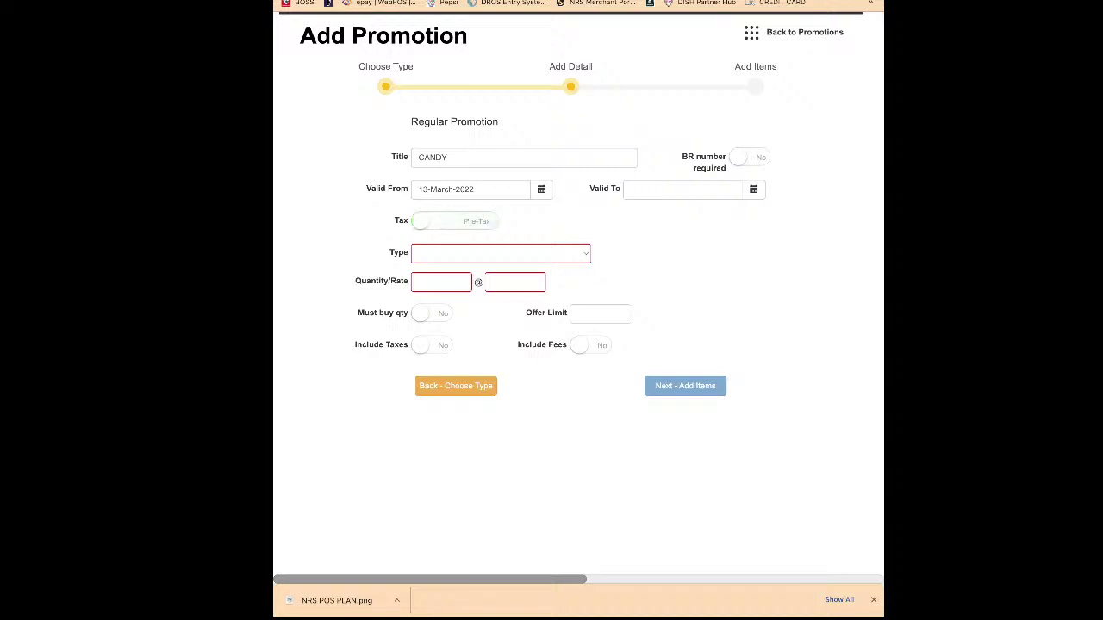
- Set the promotion type to new price, with a quantity of 2 at a rate of $1.00
key("Tab")
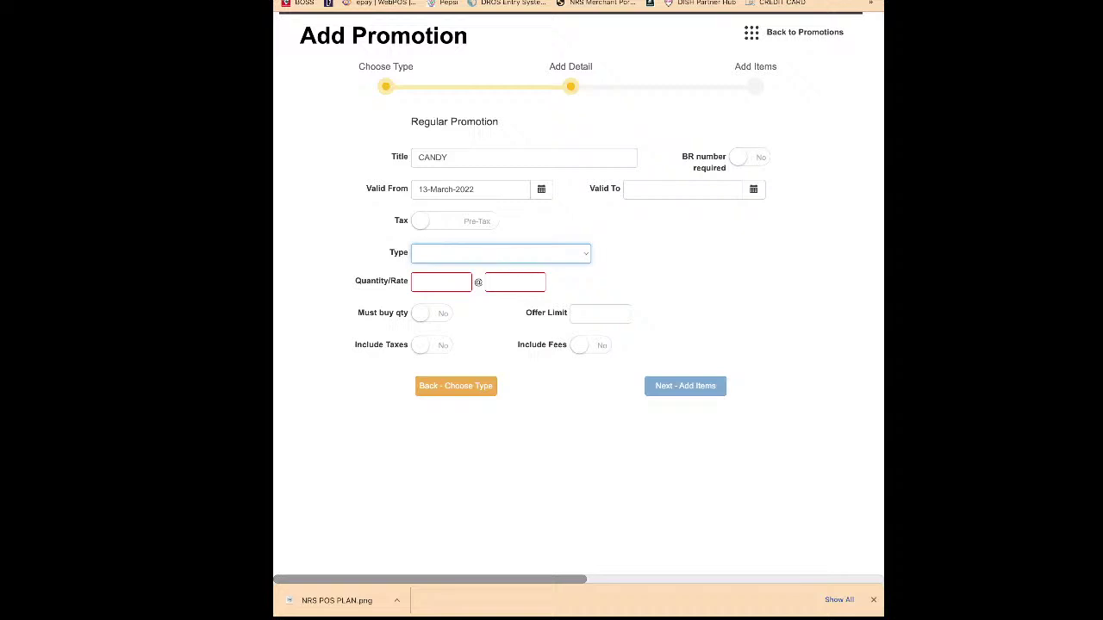
left_click(443, 254)
left_click(442, 283)
type("2")
key("Tab")
type("0.01")
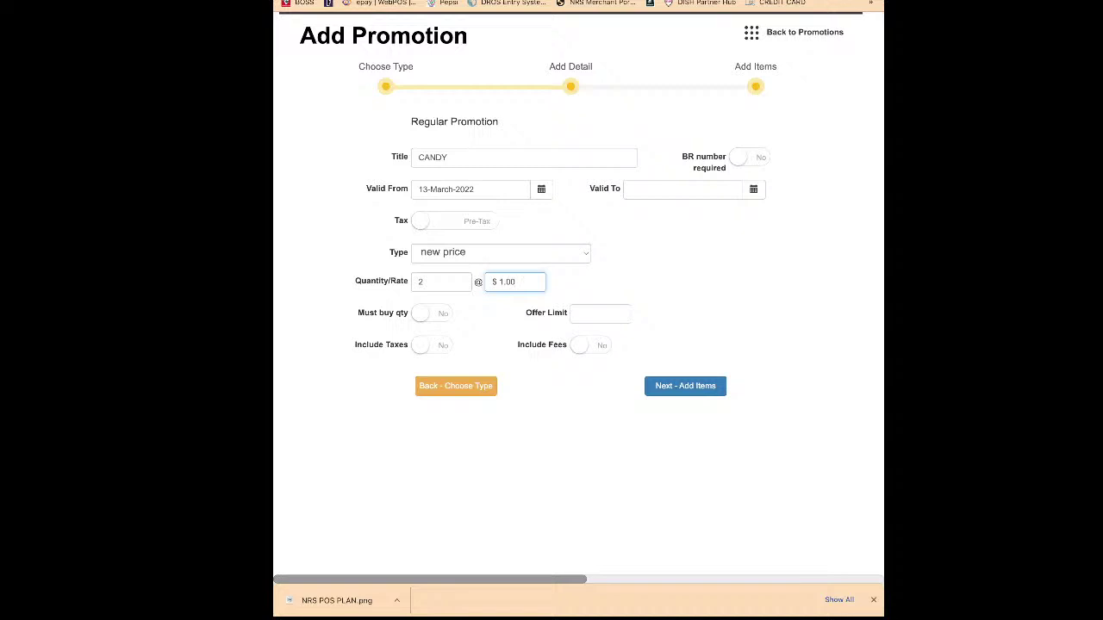
- Require the exact buy quantity, set the offer limit to 1, and continue to adding items
left_click(431, 314)
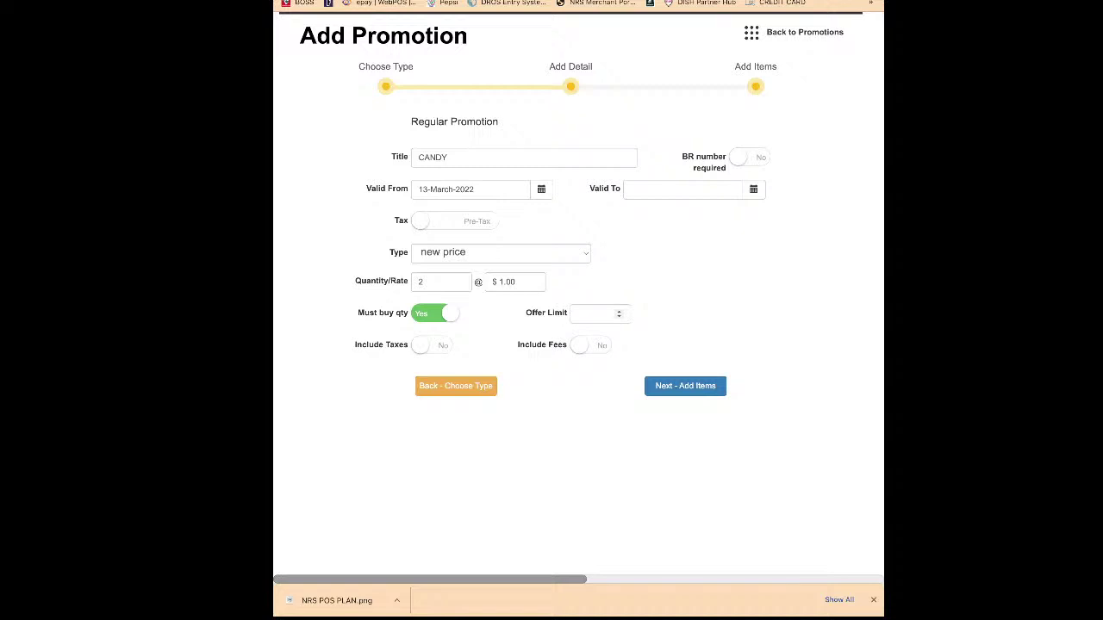
left_click(619, 310)
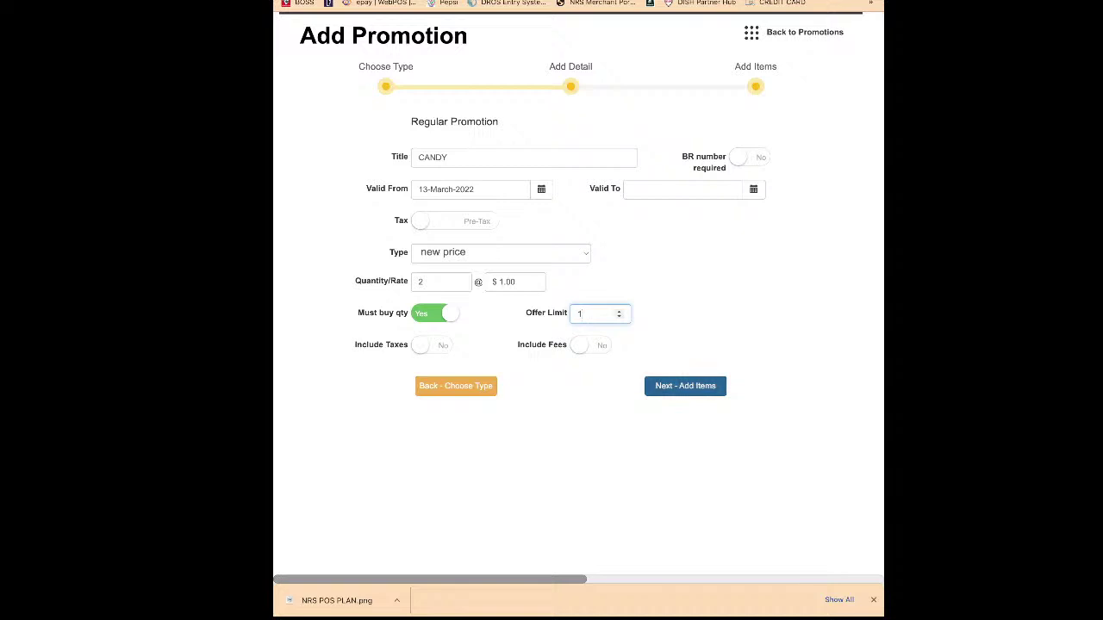
left_click(685, 385)
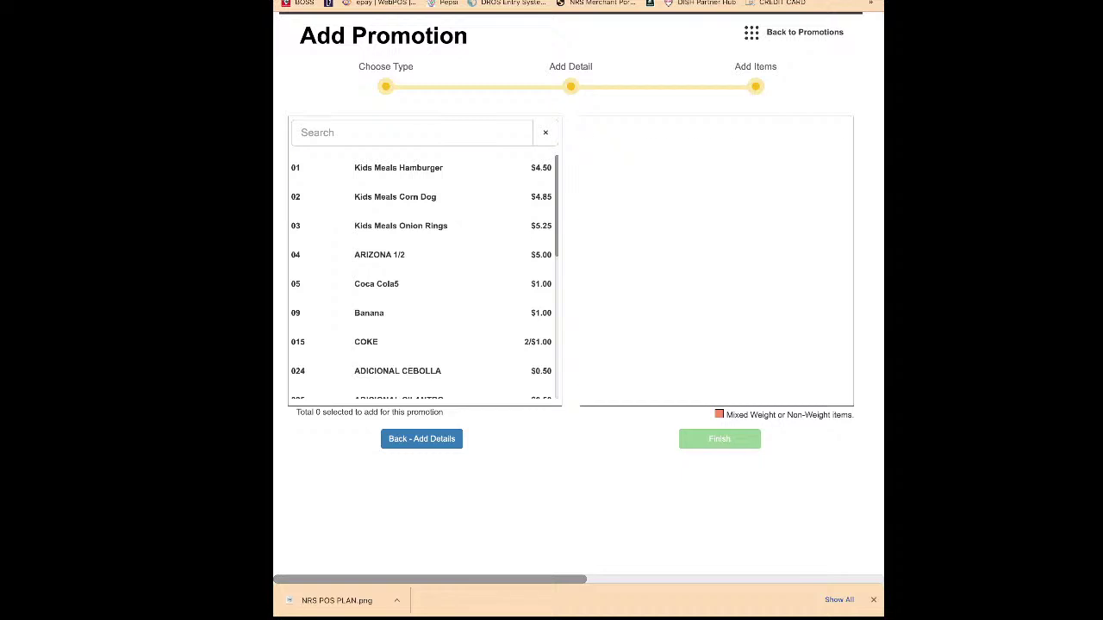
- Add Kids Meals Hamburger, Corn Dog and Onion Rings to the promotion, removing the duplicate Hamburger and Onion Rings entries
double_click(410, 168)
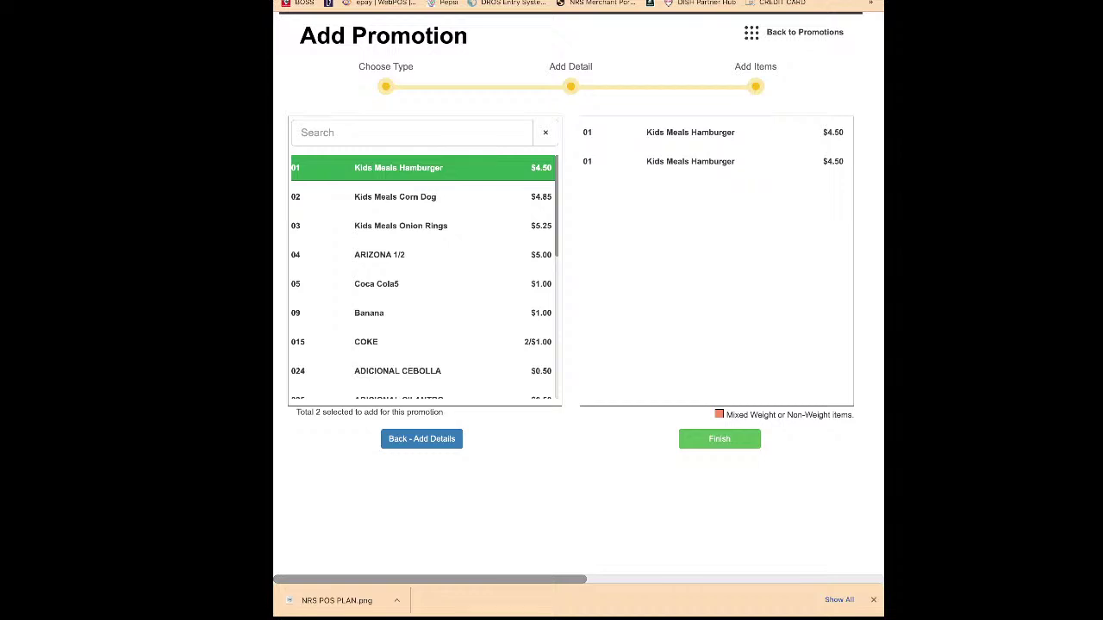
left_click(690, 162)
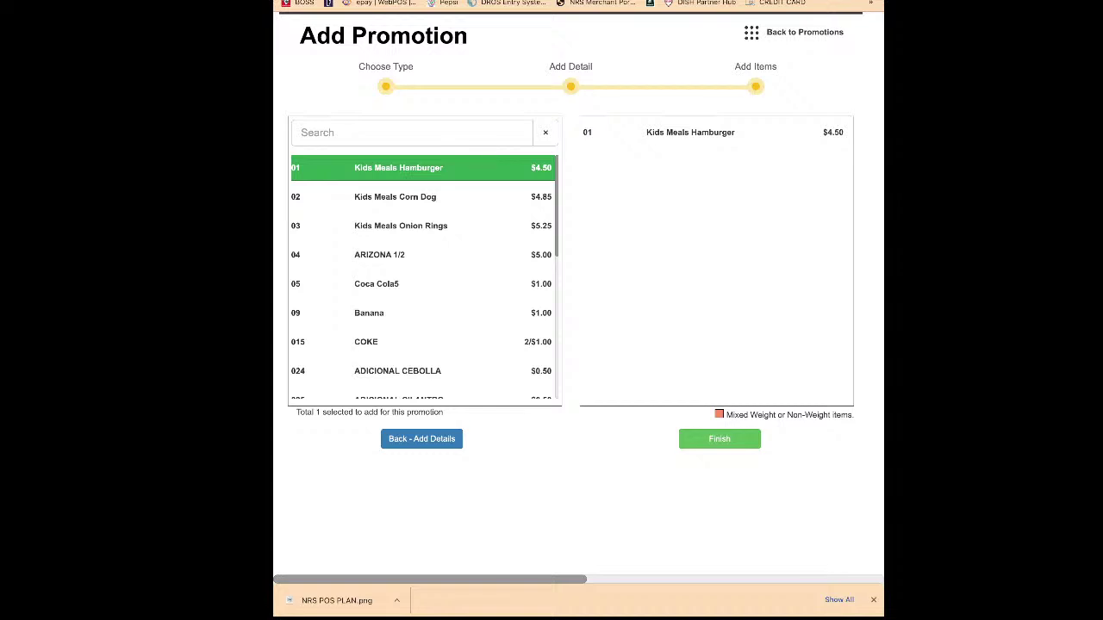
left_click(395, 197)
left_click(396, 197)
double_click(401, 226)
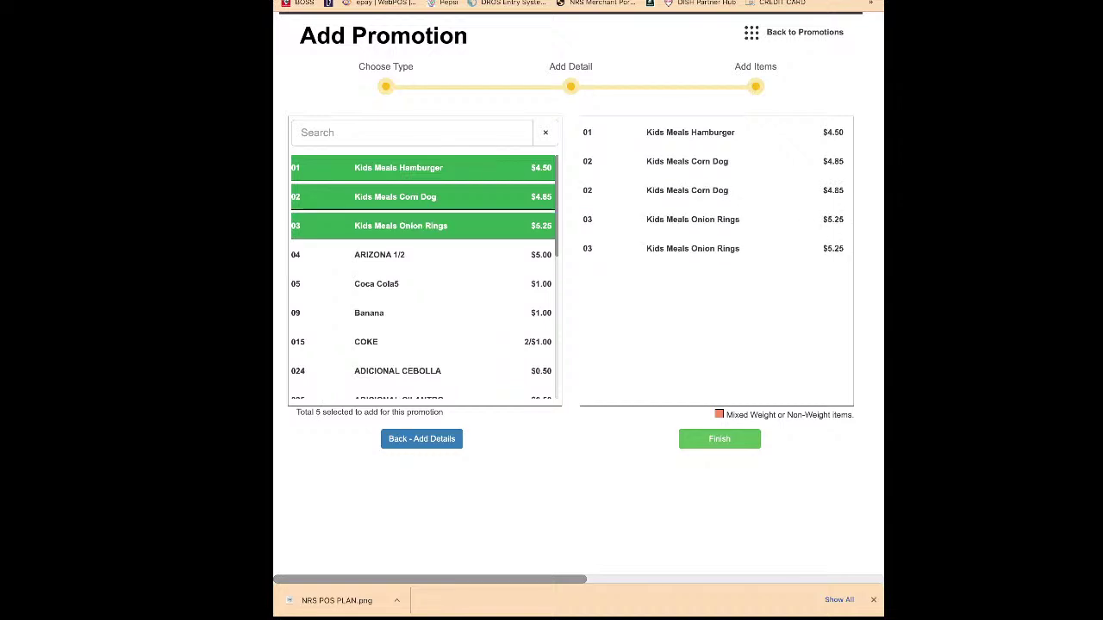
left_click(693, 249)
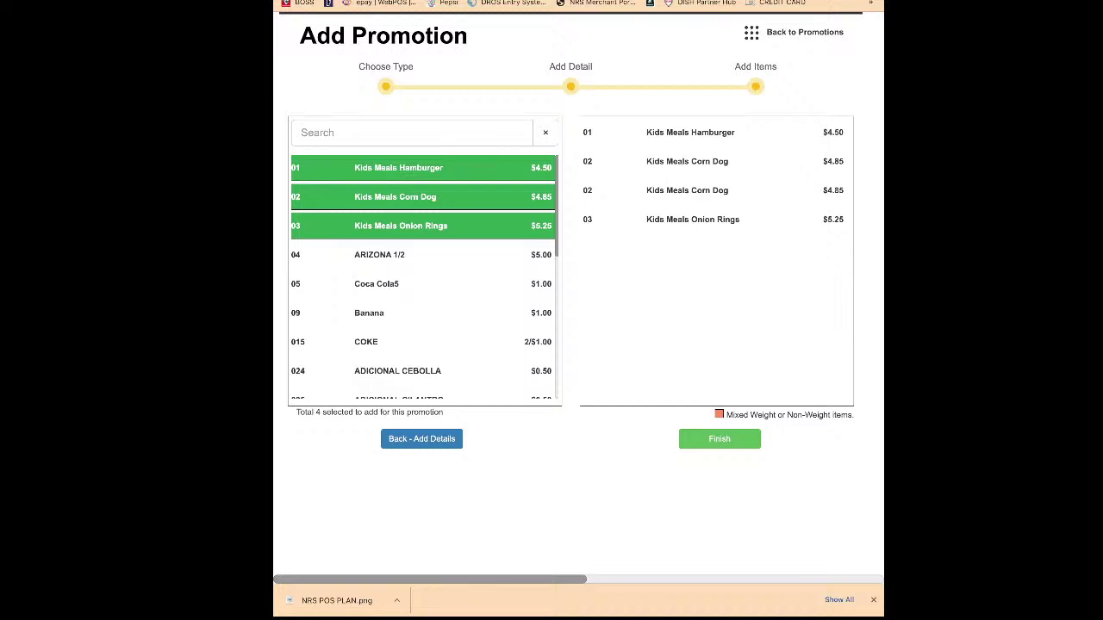
- Remove Kids Meals Onion Rings and the duplicate Corn Dog entry from the promotion's items and finish the promotion
left_click(719, 440)
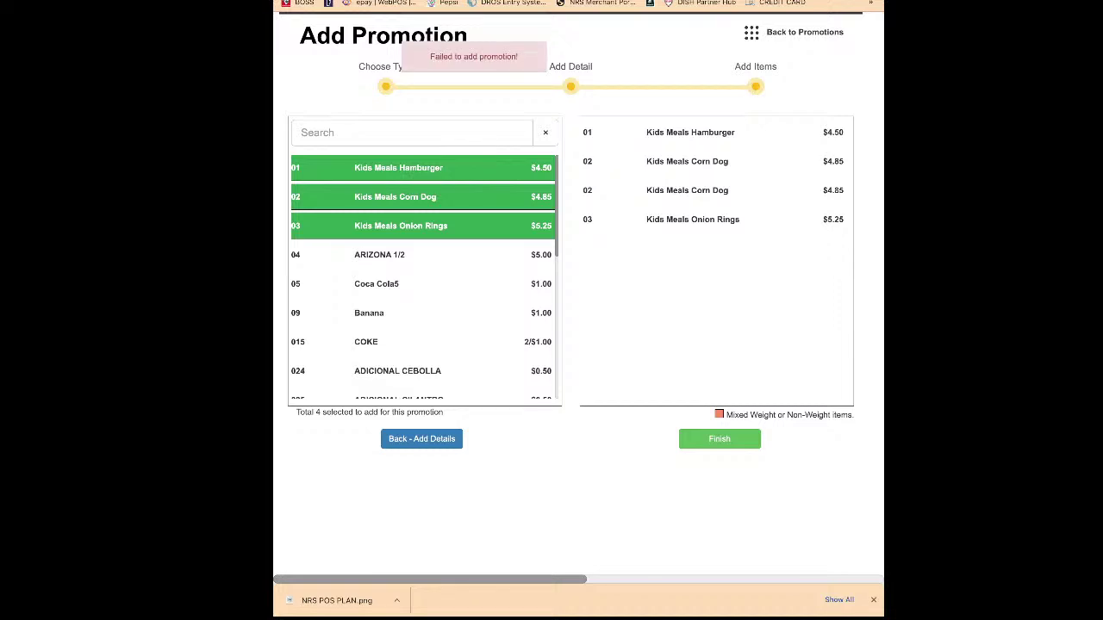
left_click(720, 440)
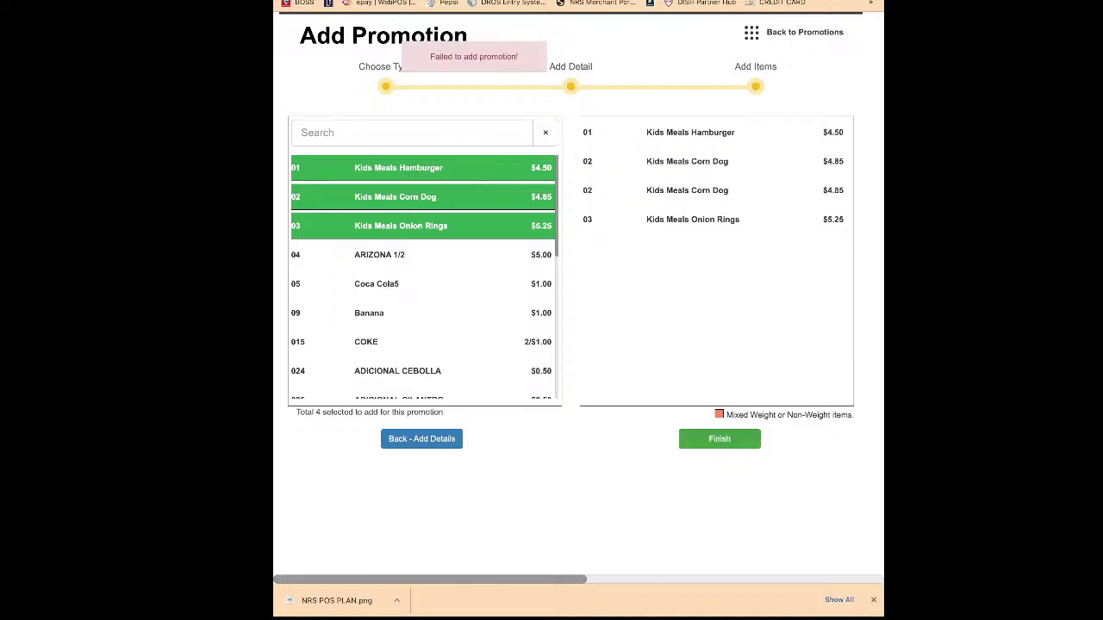
left_click(692, 220)
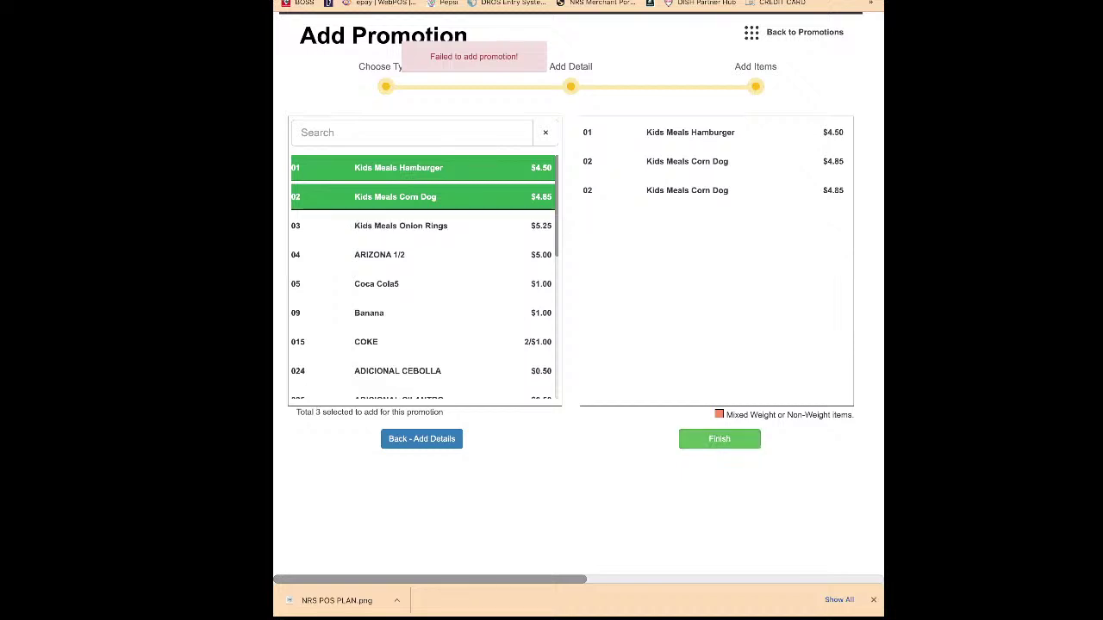
left_click(687, 190)
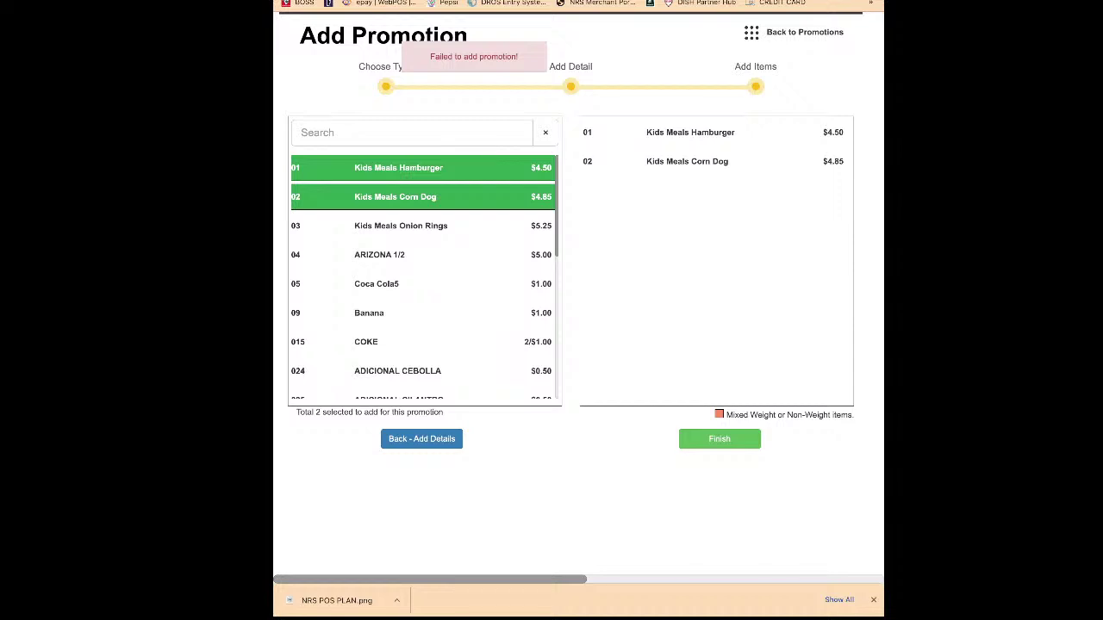
left_click(720, 440)
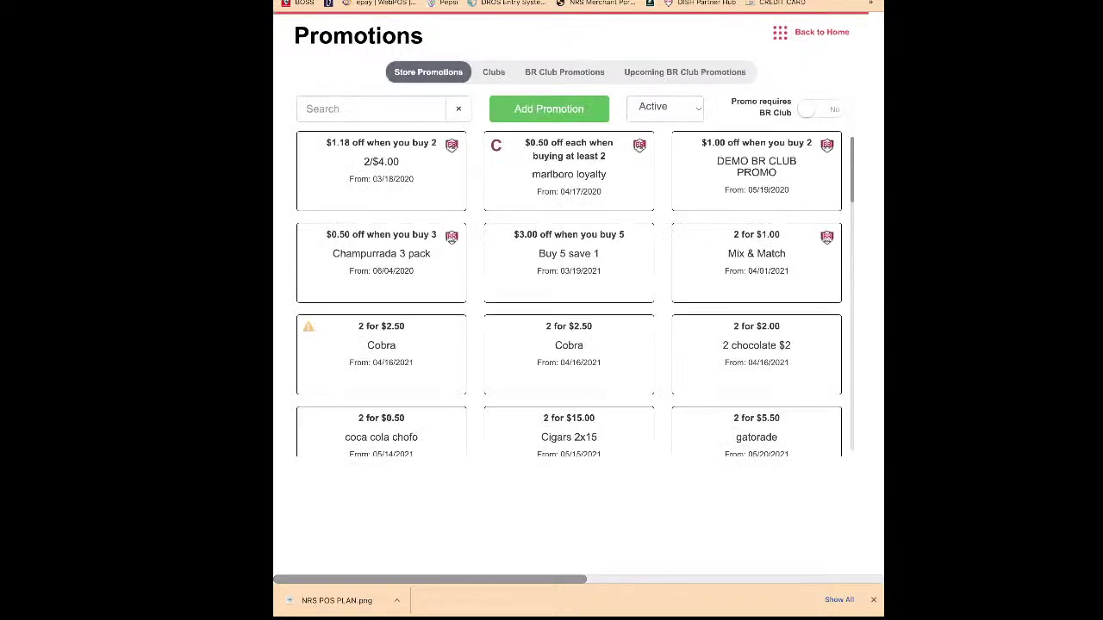
- Leave the promotions list and open the register from the home screen
scroll(569, 293, "down", 2)
scroll(569, 293, "up", 2)
left_click(821, 32)
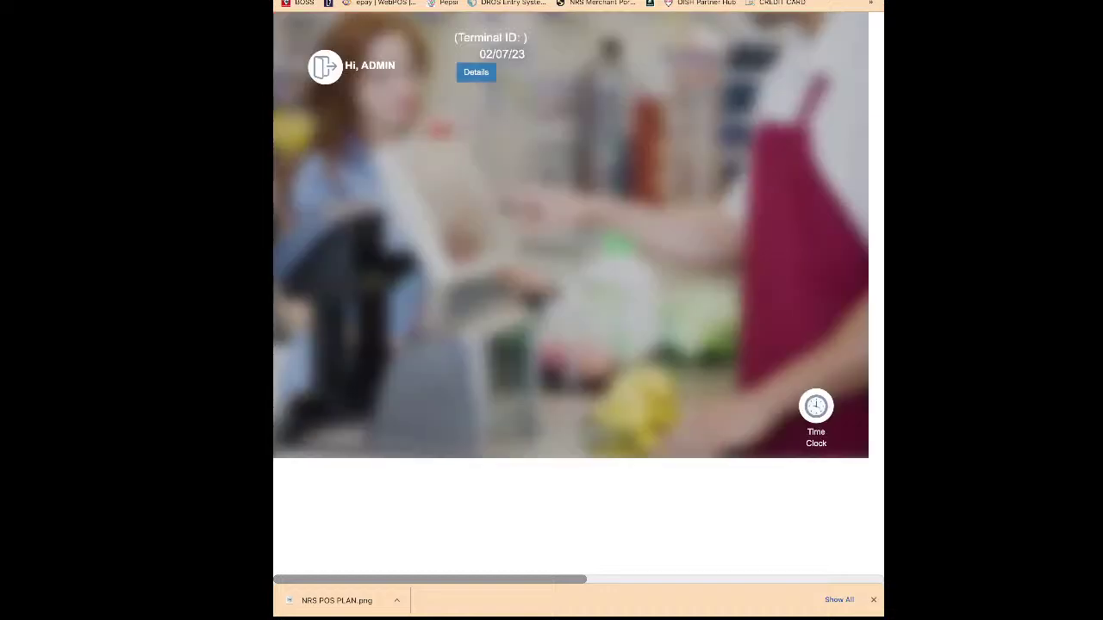
left_click(369, 80)
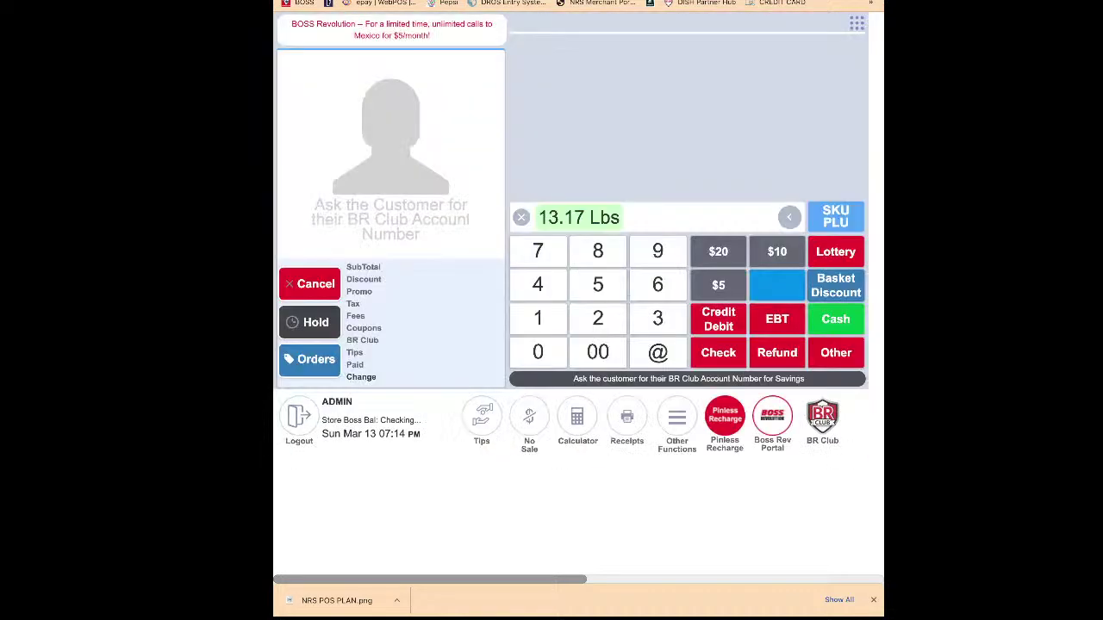
- Ring up the items with PLU codes 04, 01 and 02 in a test sale
left_click(537, 352)
left_click(538, 285)
left_click(836, 217)
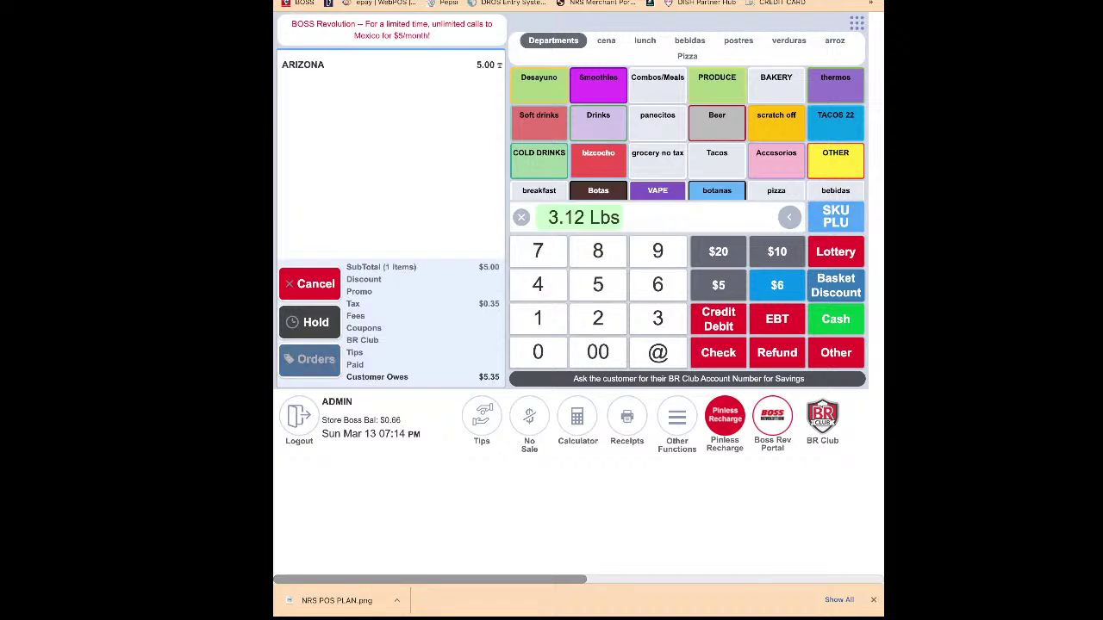
left_click(538, 353)
left_click(537, 319)
left_click(835, 217)
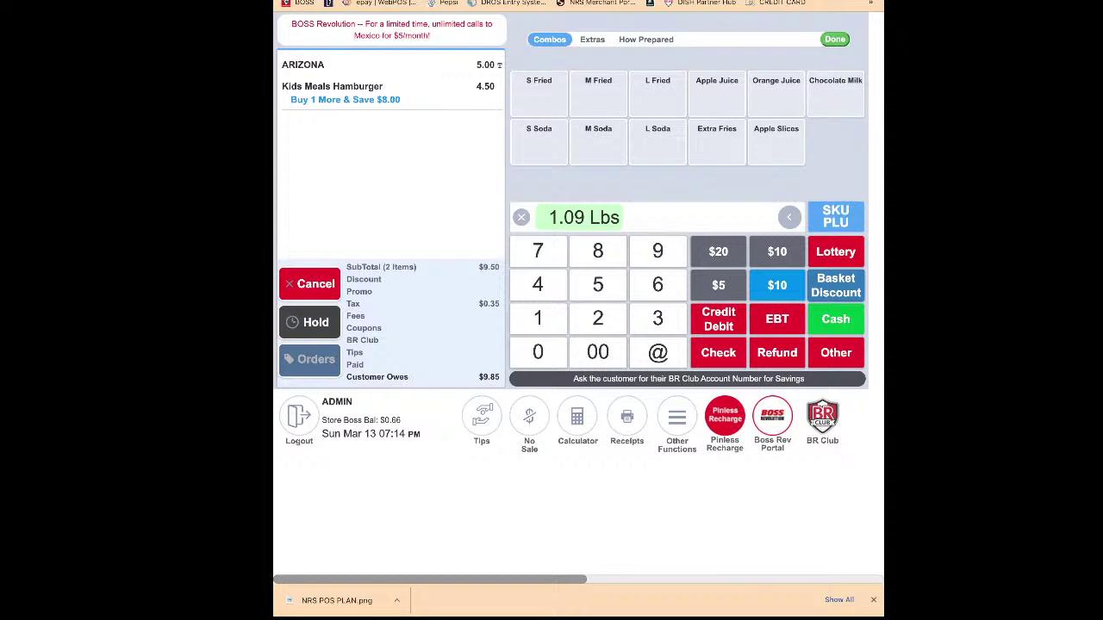
type("02")
left_click(835, 216)
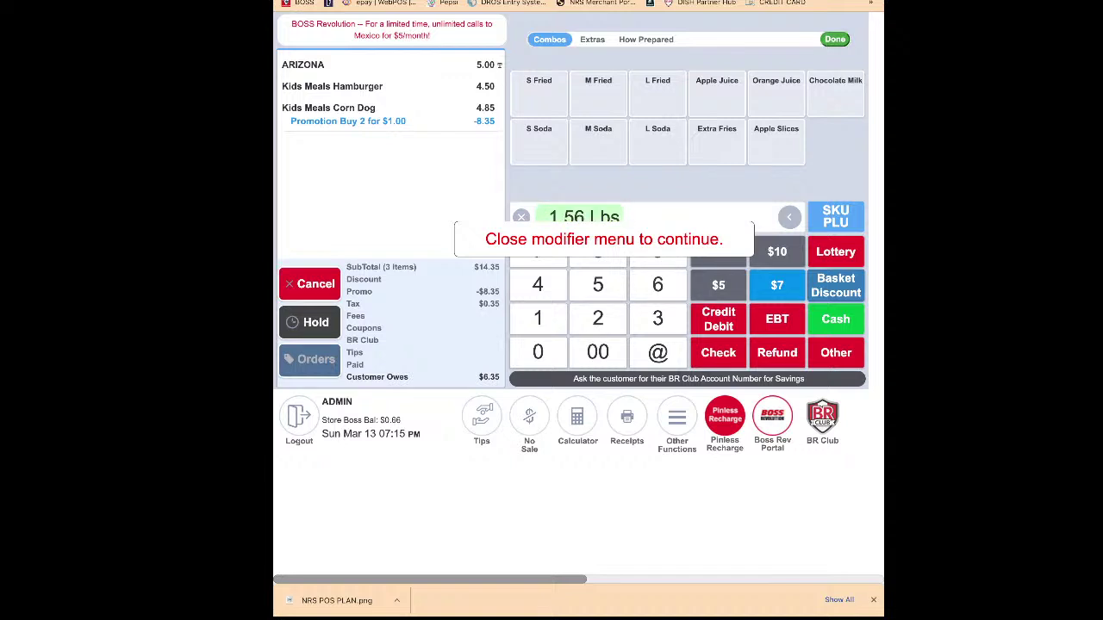
- Close the modifier menu and cancel the whole test sale
left_click(835, 40)
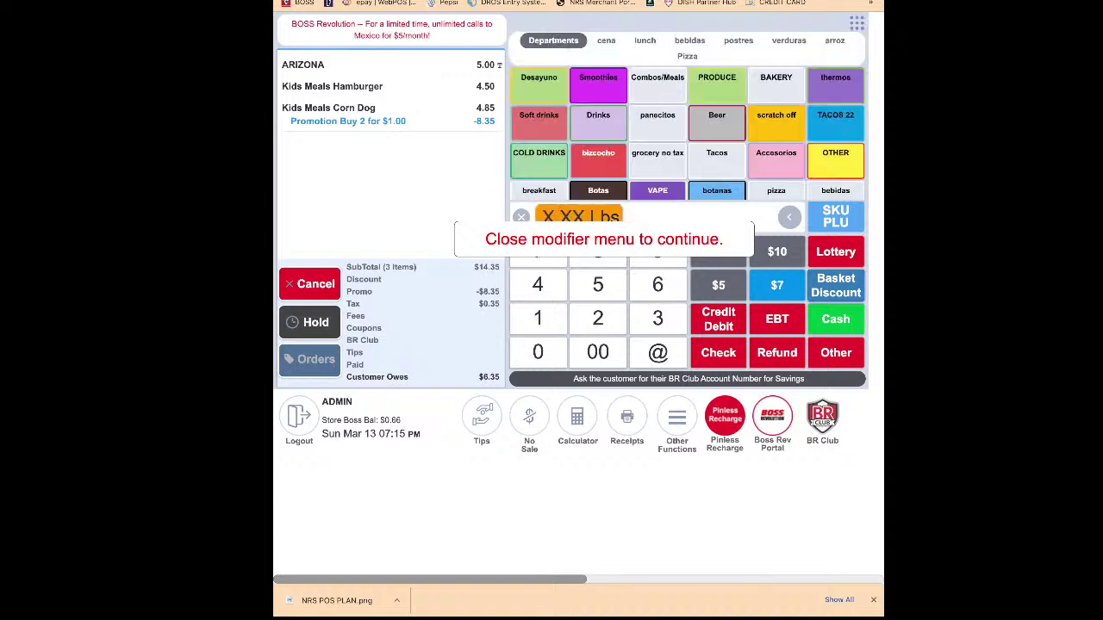
left_click(310, 283)
left_click(525, 266)
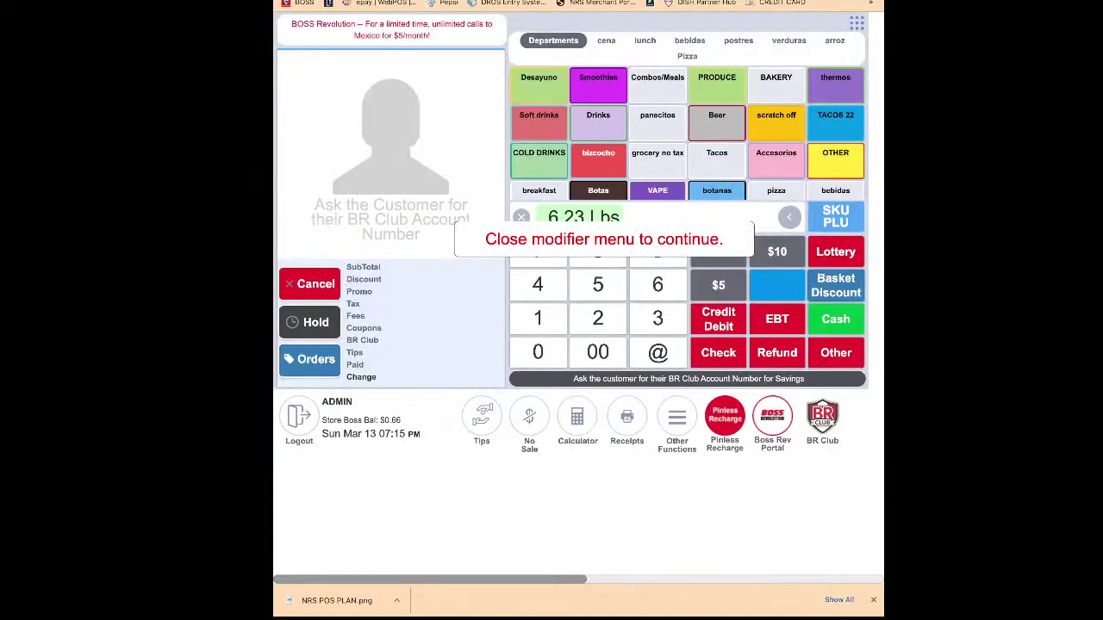
- Ring up Kids Meals Corn Dog twice using PLU 02 in a new sale
left_click(537, 352)
left_click(597, 318)
left_click(835, 216)
left_click(537, 352)
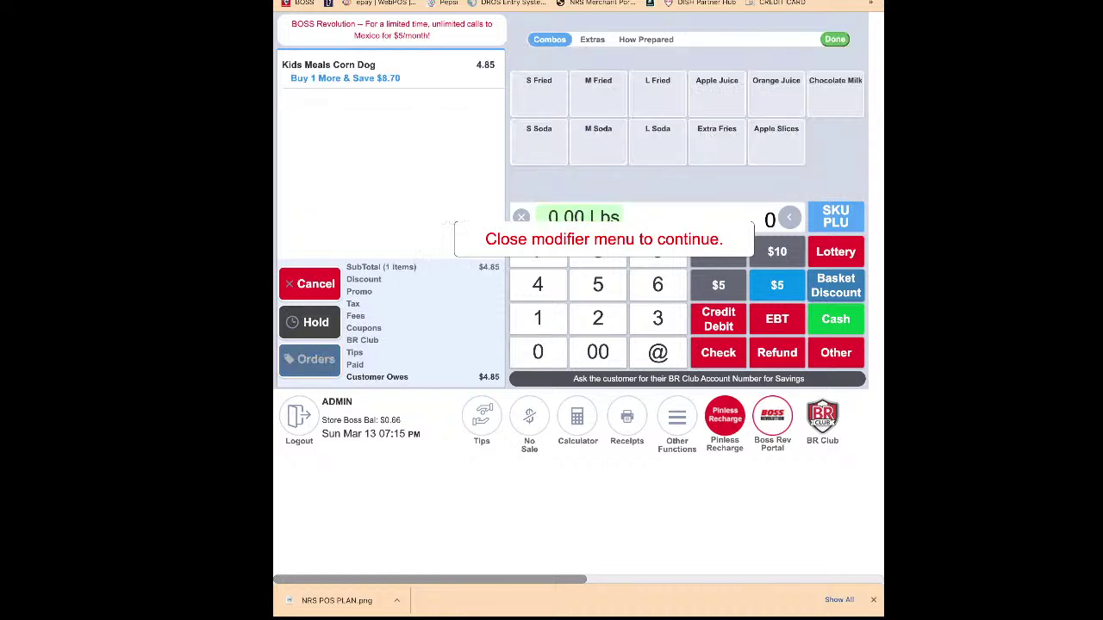
left_click(598, 318)
left_click(835, 216)
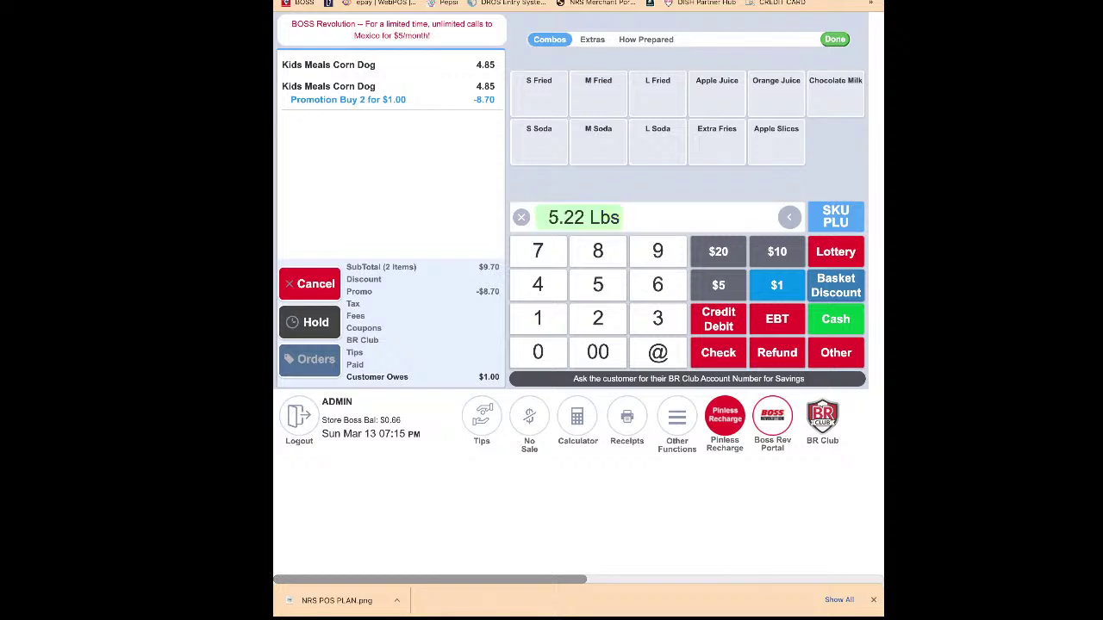
- Ring up two more Kids Meals Corn Dogs with PLU 02 and try to take payment in cash
left_click(538, 351)
left_click(597, 318)
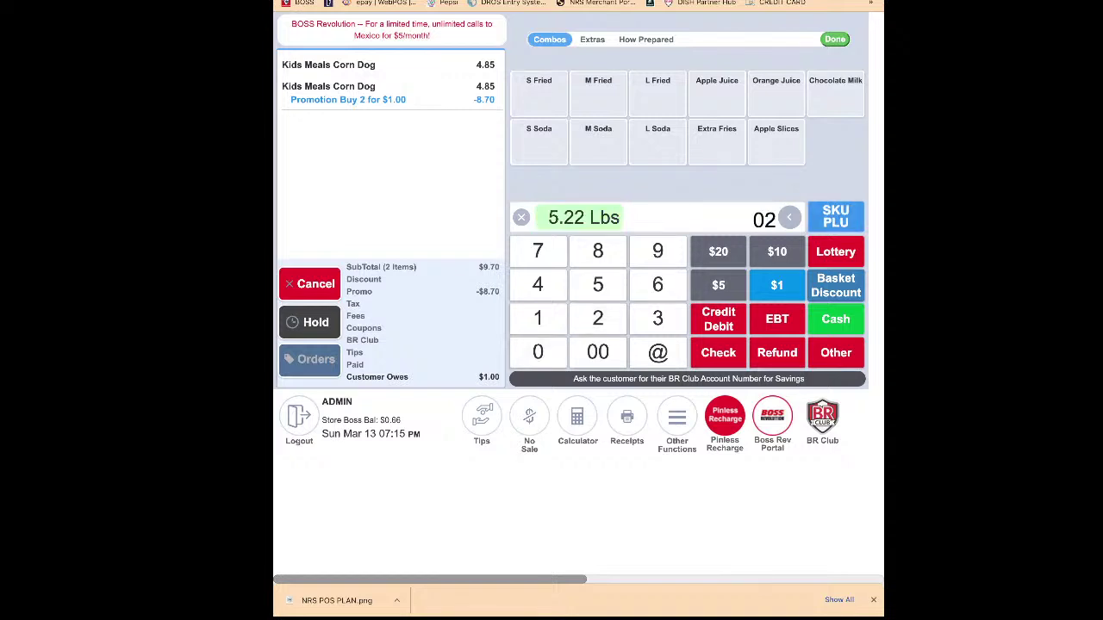
left_click(836, 216)
left_click(538, 352)
left_click(597, 318)
left_click(835, 216)
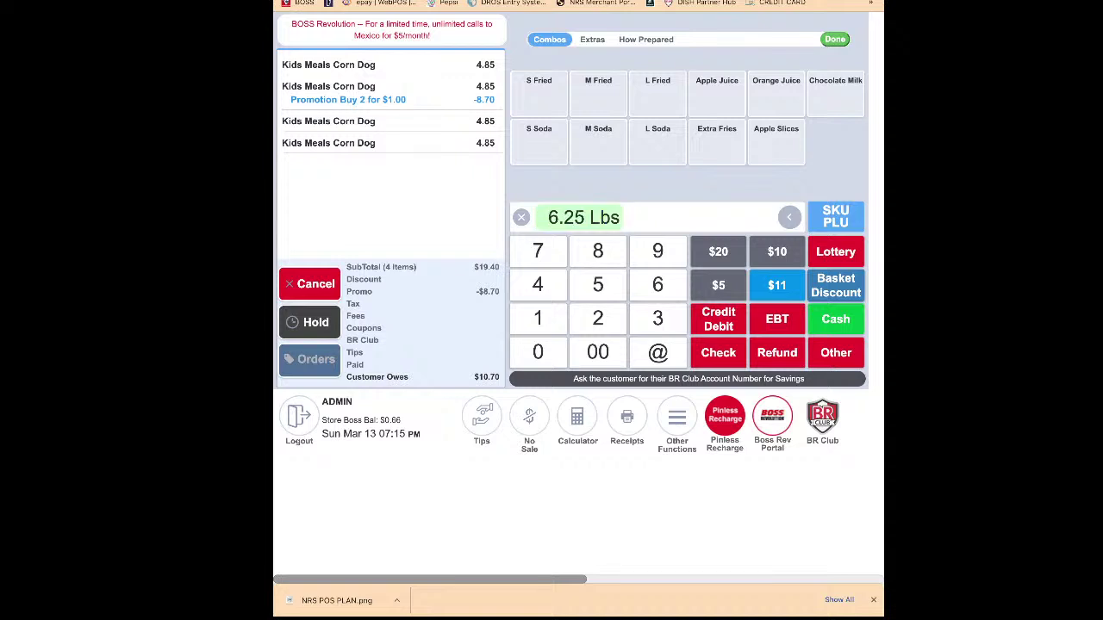
left_click(836, 318)
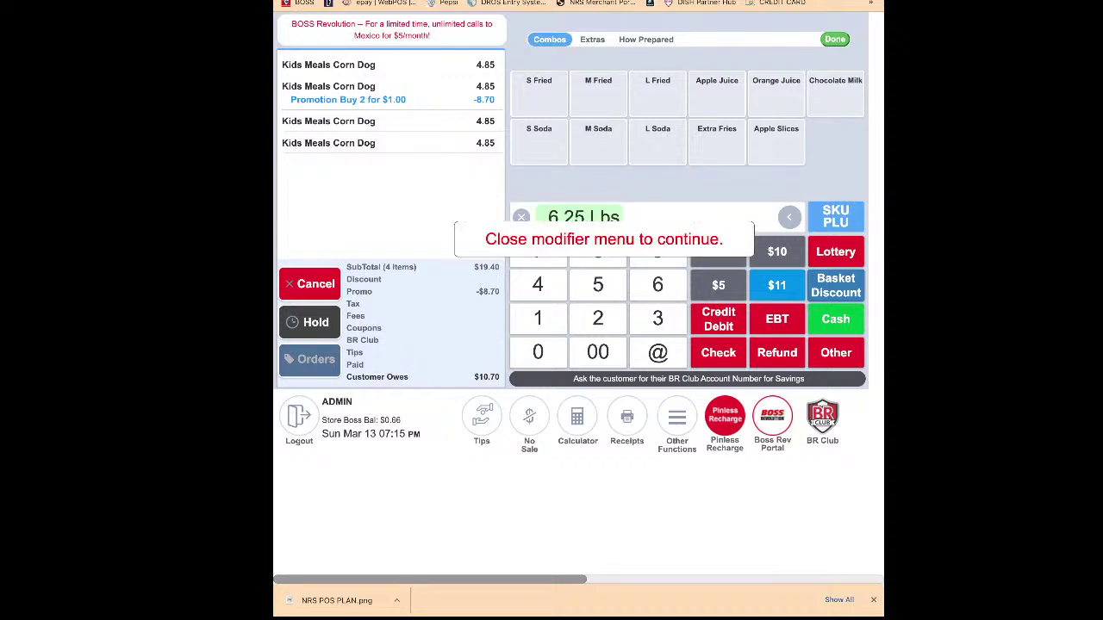
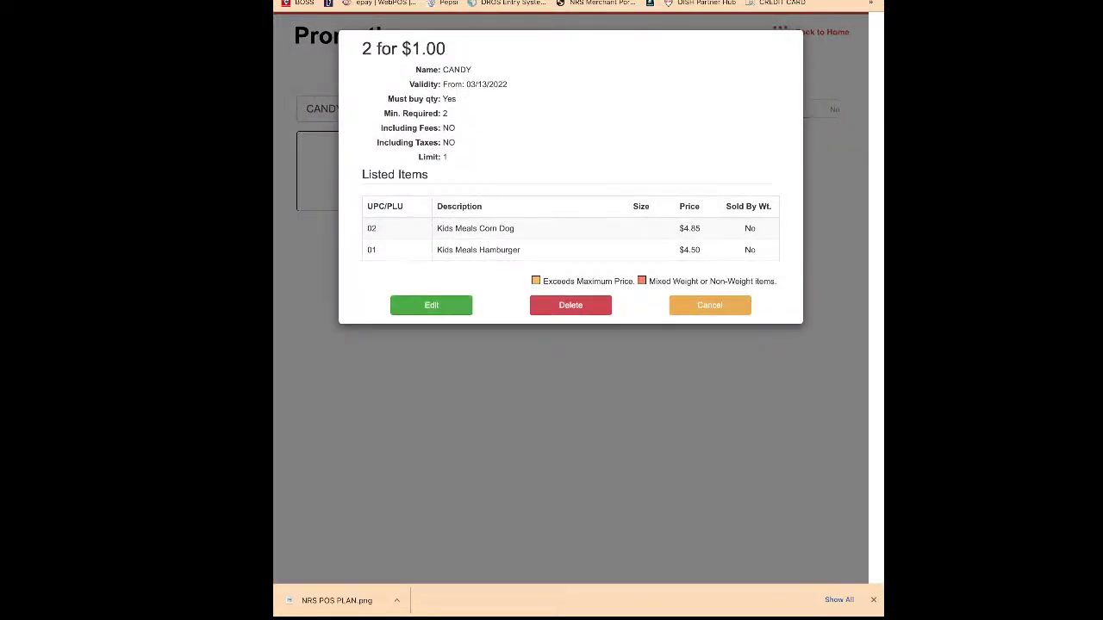
- Edit the CANDY promotion to clear its offer limit and continue to the item selection
left_click(431, 305)
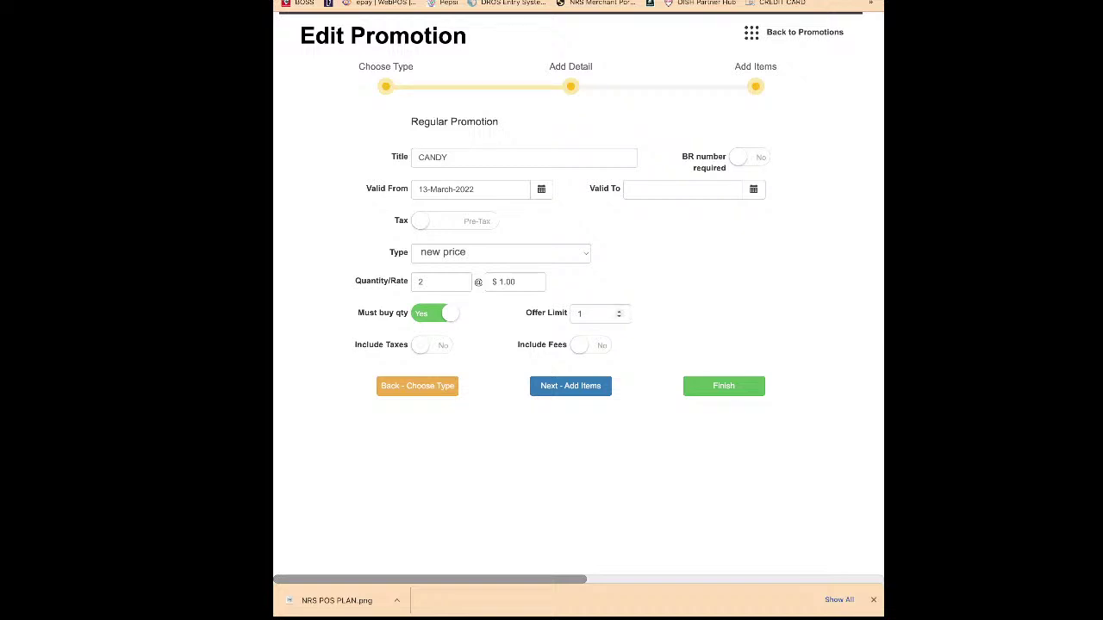
double_click(593, 314)
key("BackSpace")
left_click(570, 386)
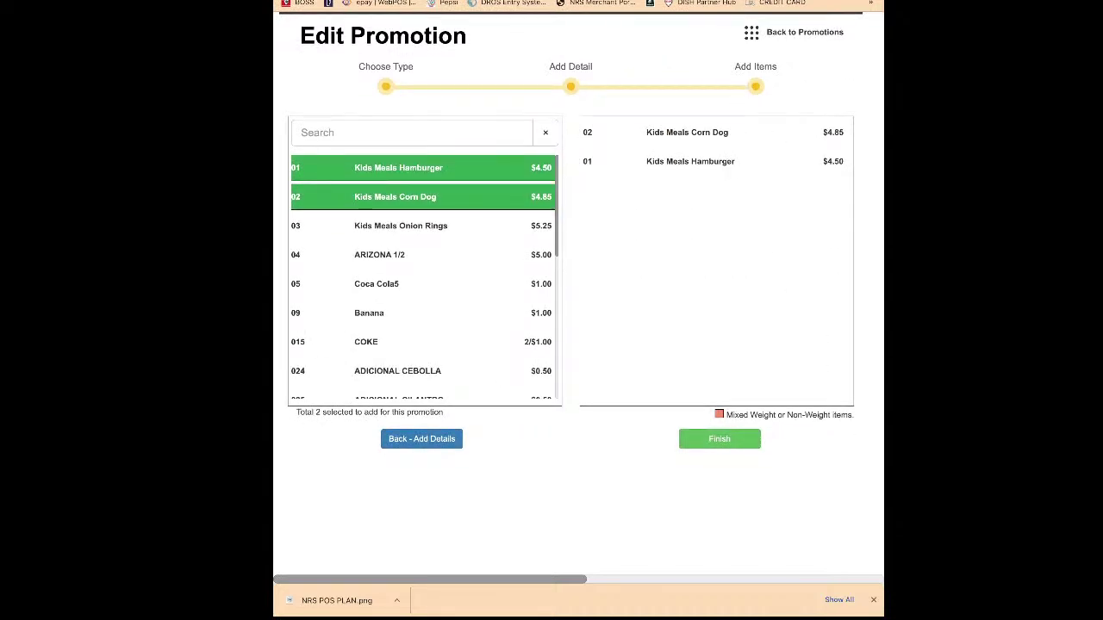
- Remove both listed items, add Kids Meals Hamburger and Kids Meals Corn Dog back once each, and save the promotion
left_click(398, 168)
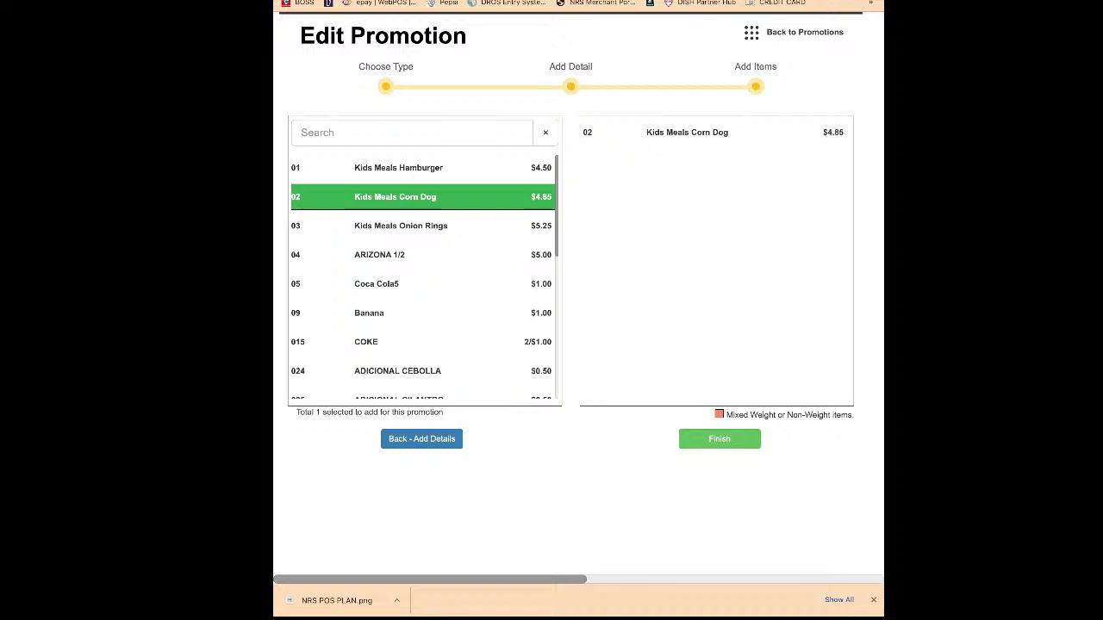
left_click(395, 197)
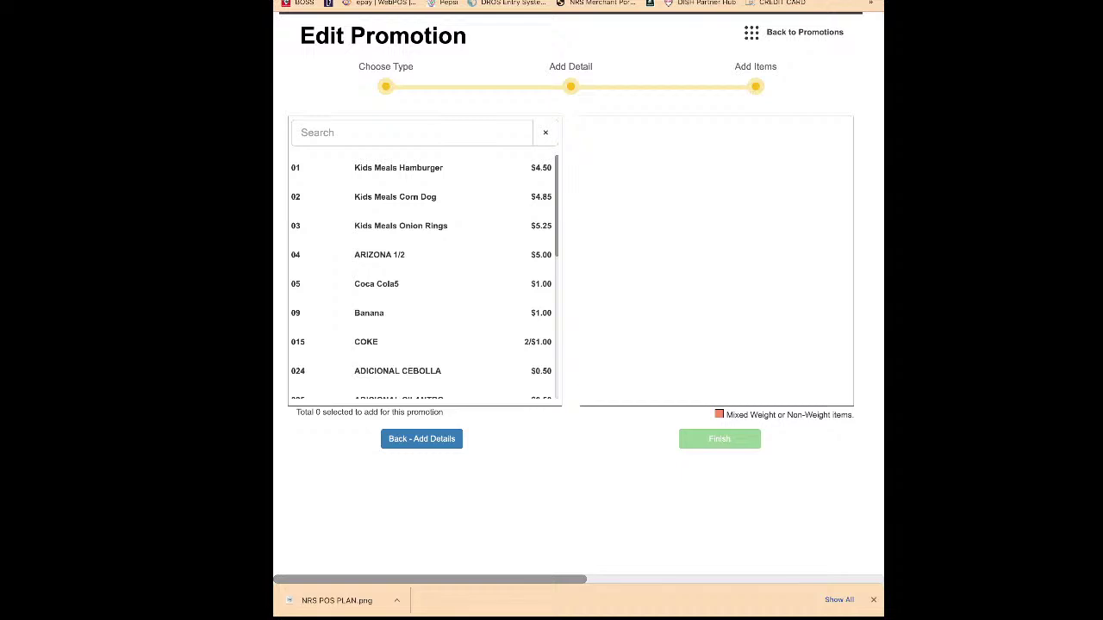
double_click(398, 168)
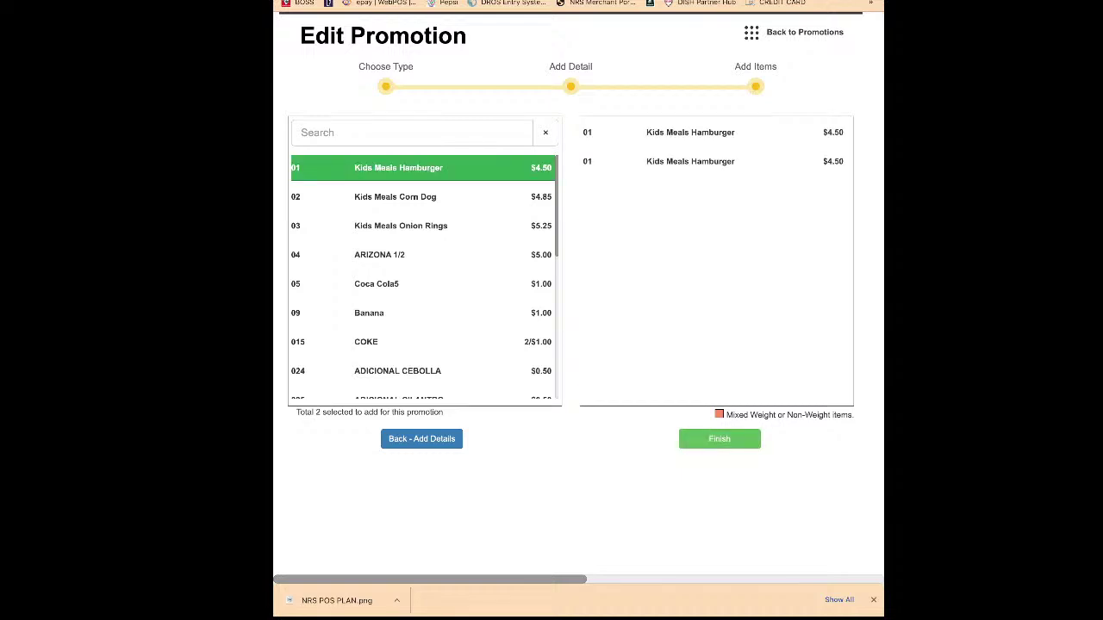
left_click(690, 162)
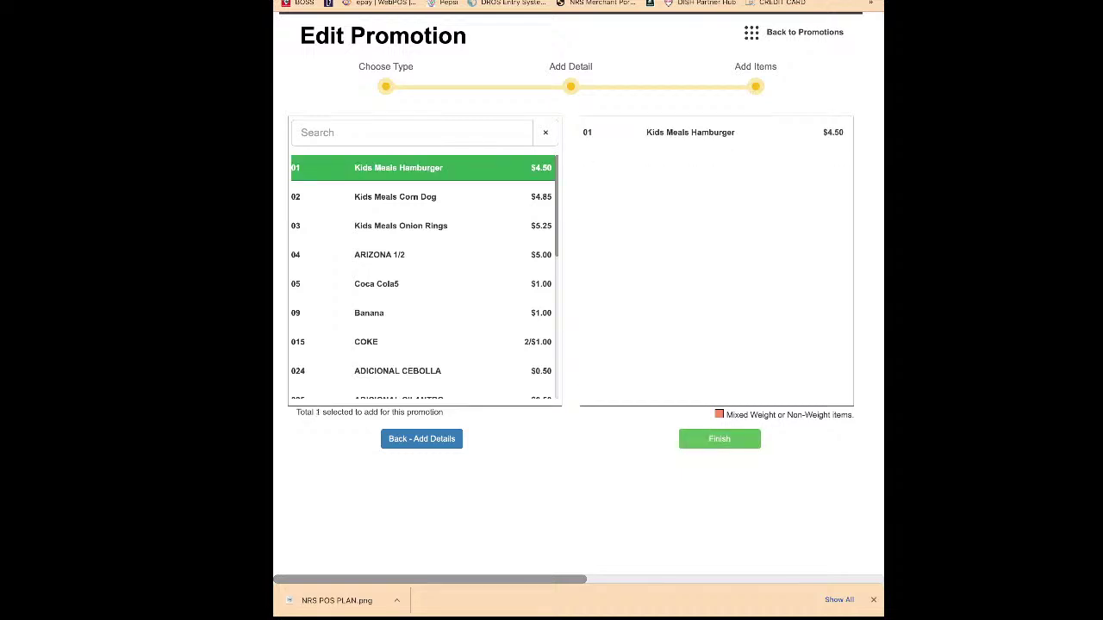
left_click(395, 197)
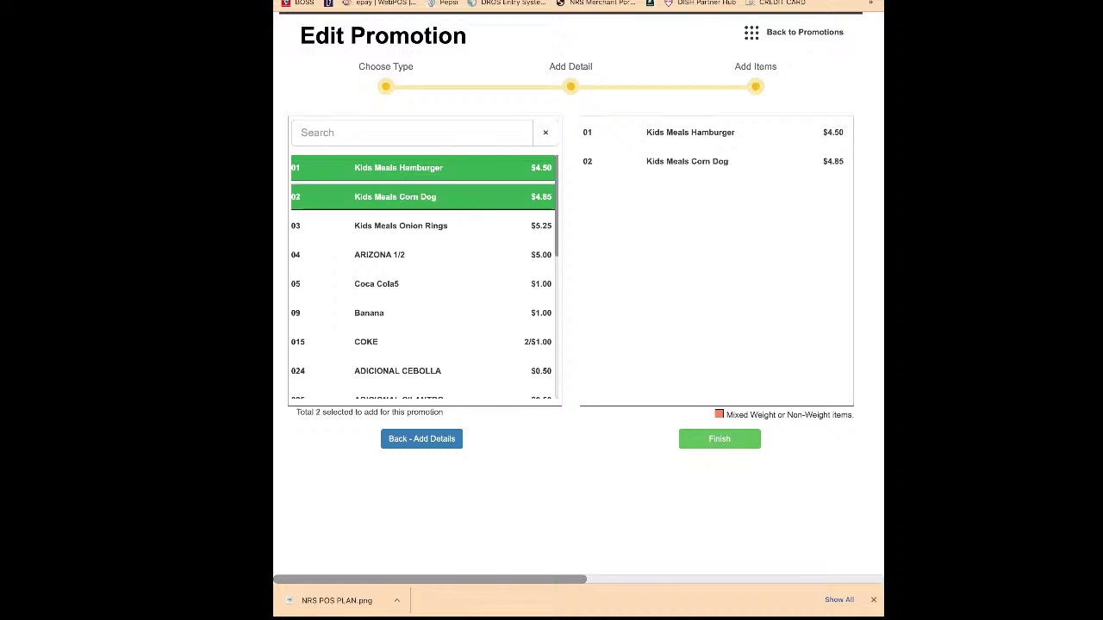
left_click(719, 438)
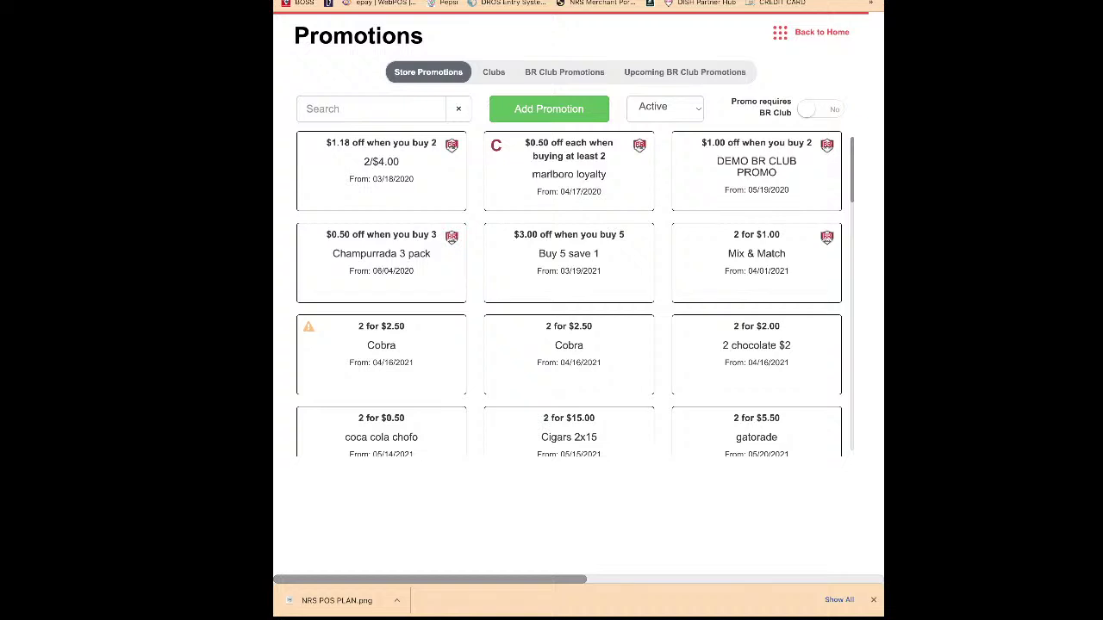
- Return to the register, ring up two Kids Meals Corn Dogs with PLU 02, and close the modifier menu
left_click(812, 33)
left_click(369, 80)
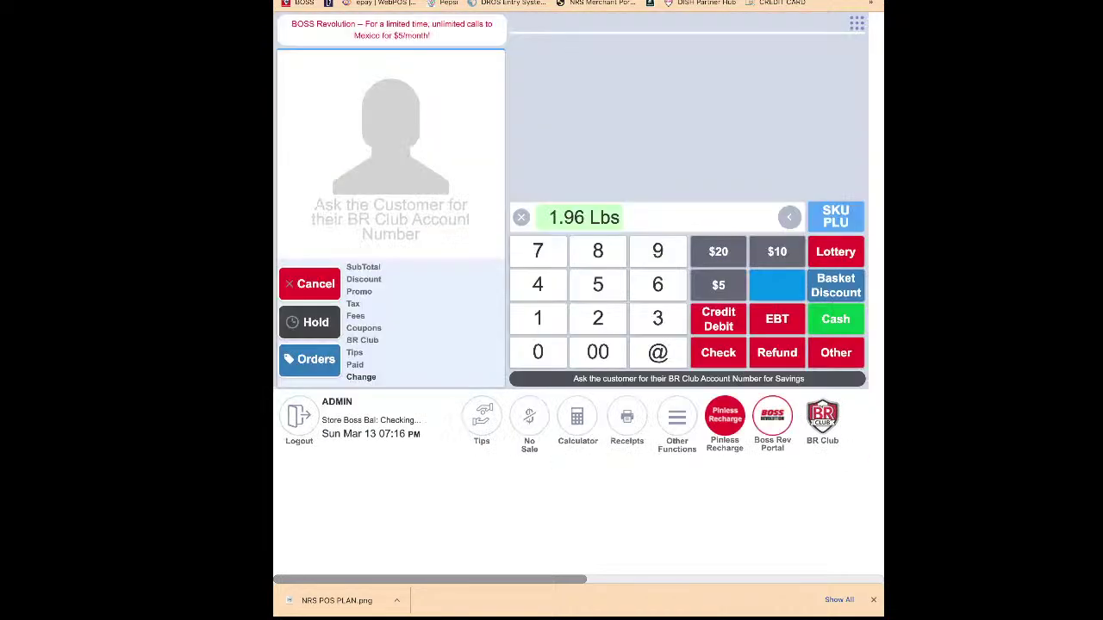
type("02")
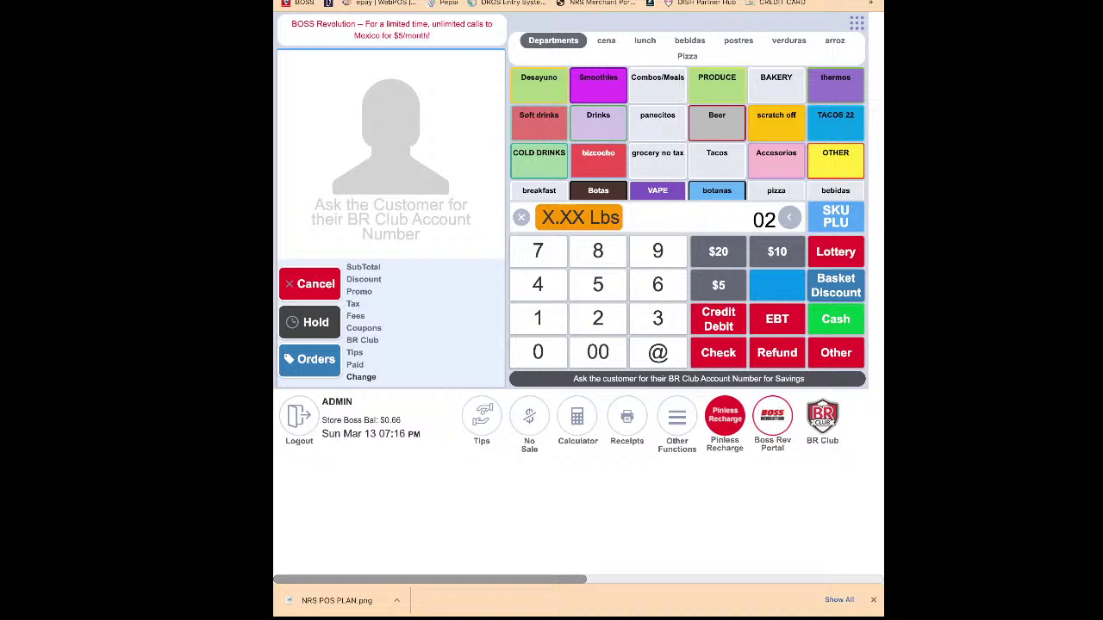
key("Return")
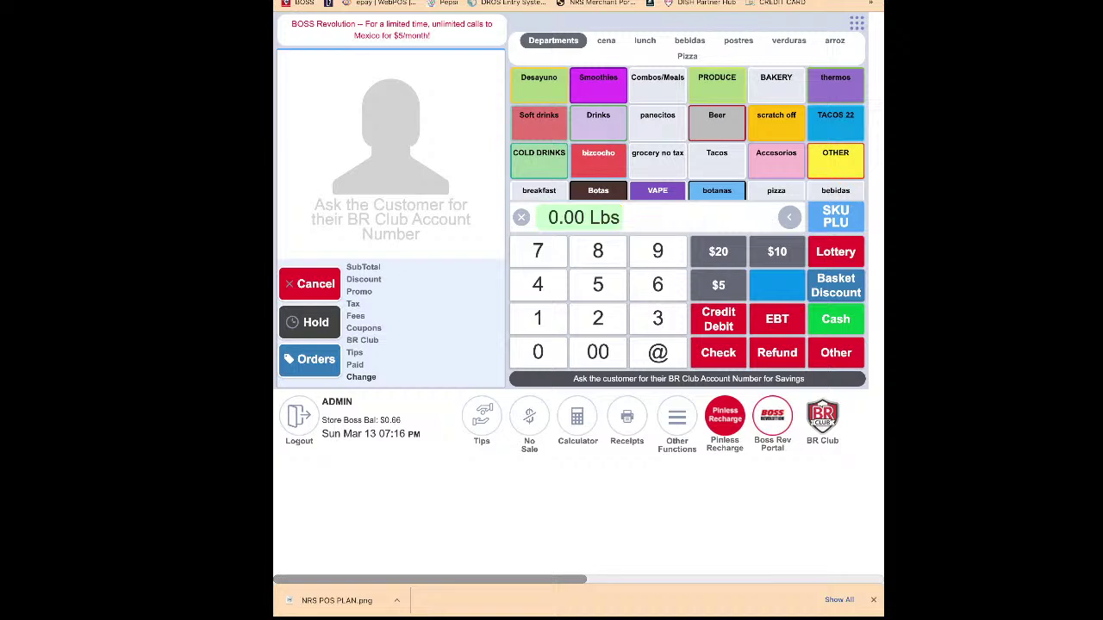
type("02")
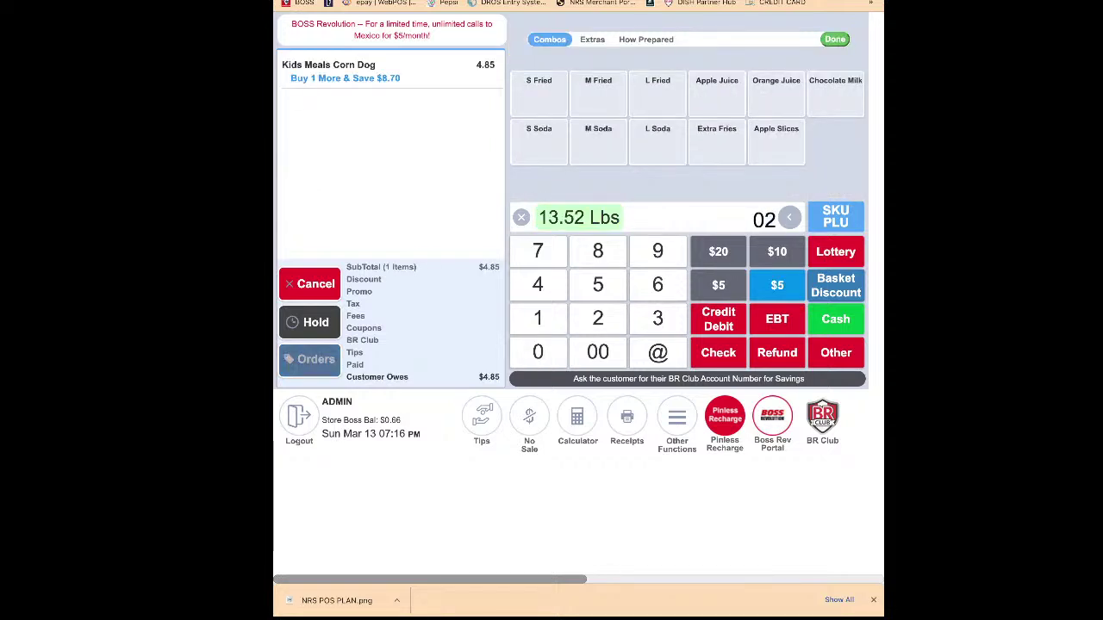
key("Return")
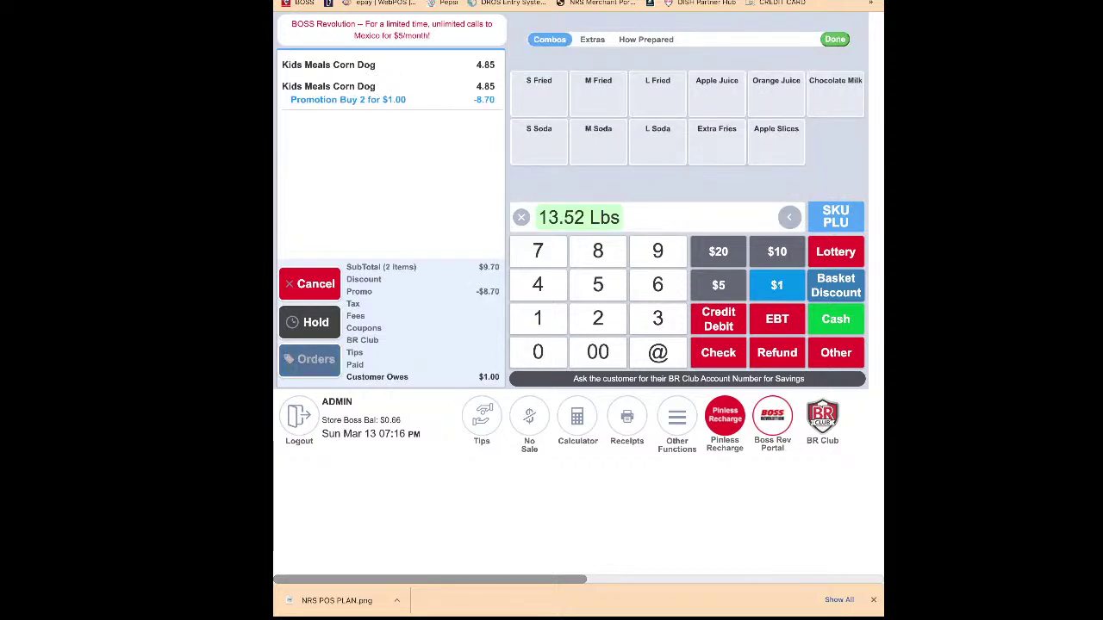
left_click(835, 40)
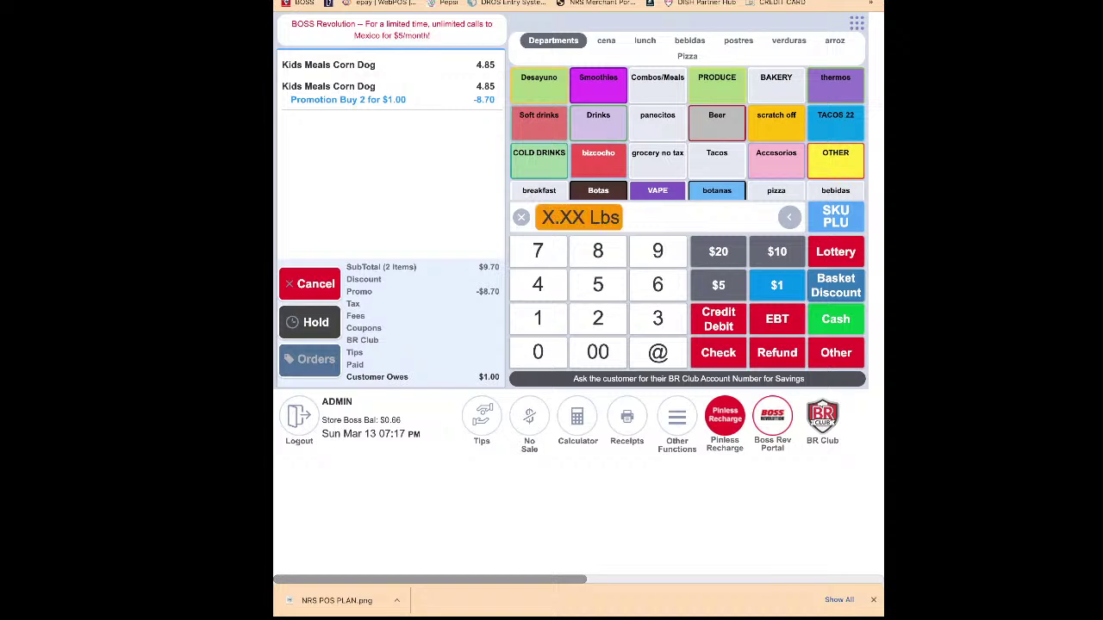
- Ring up four more Kids Meals Corn Dogs with PLU 02 in the same test sale
type("02")
key("Return")
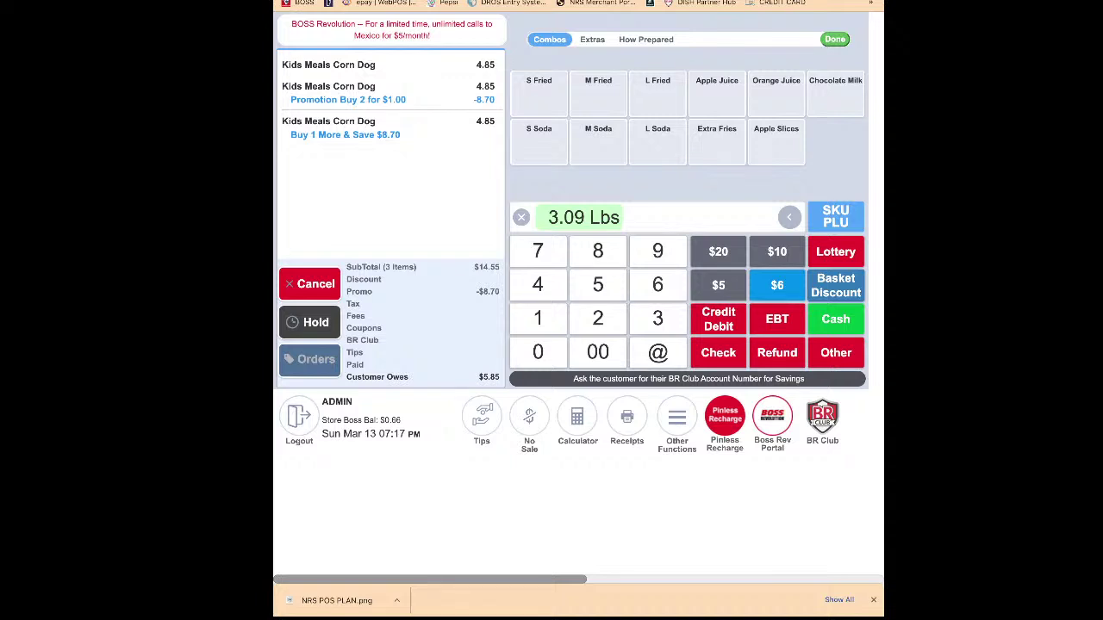
type("02")
key("Return")
type("02")
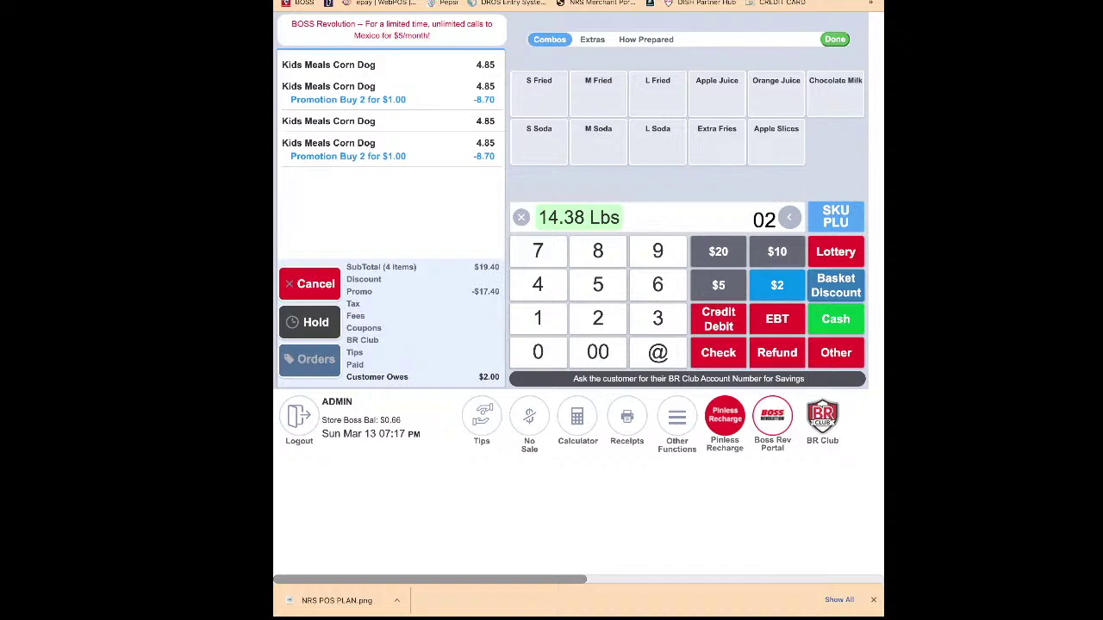
key("Return")
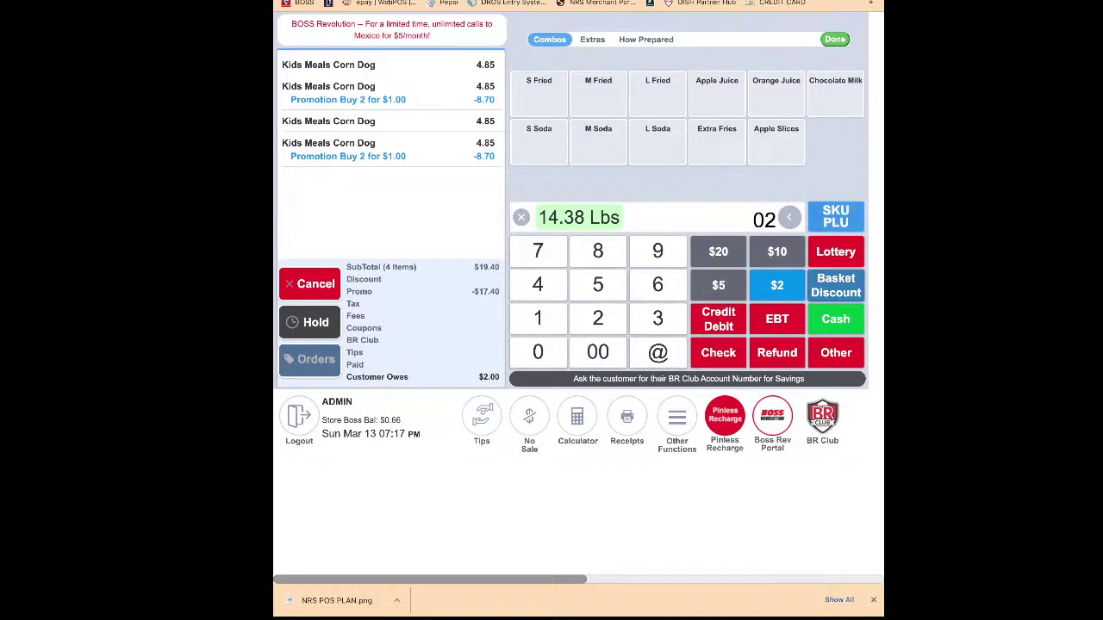
type("02")
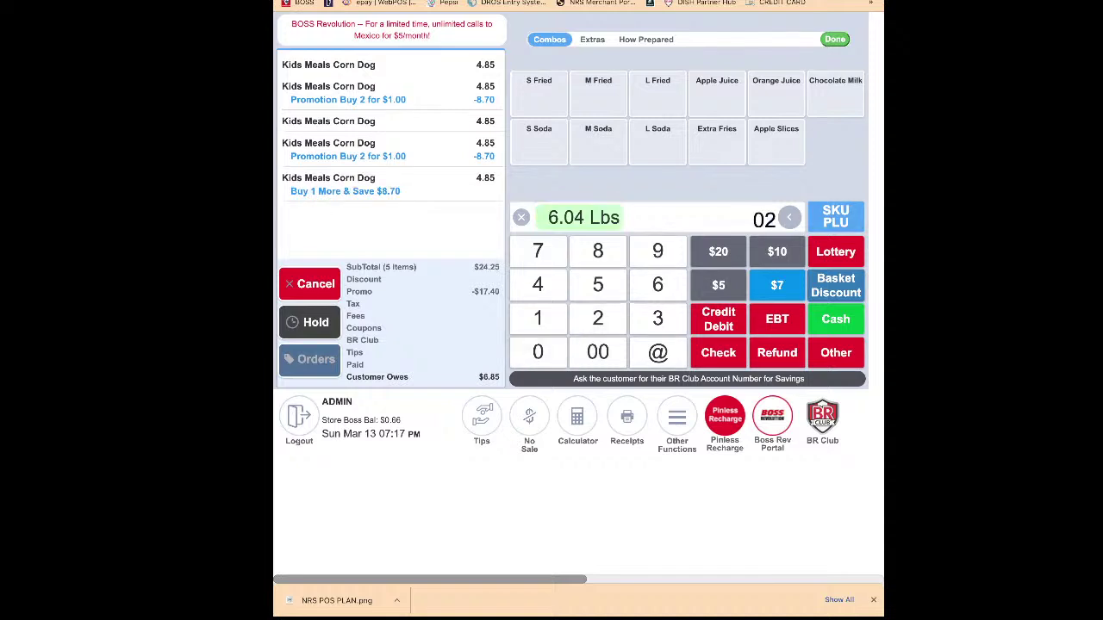
key("Return")
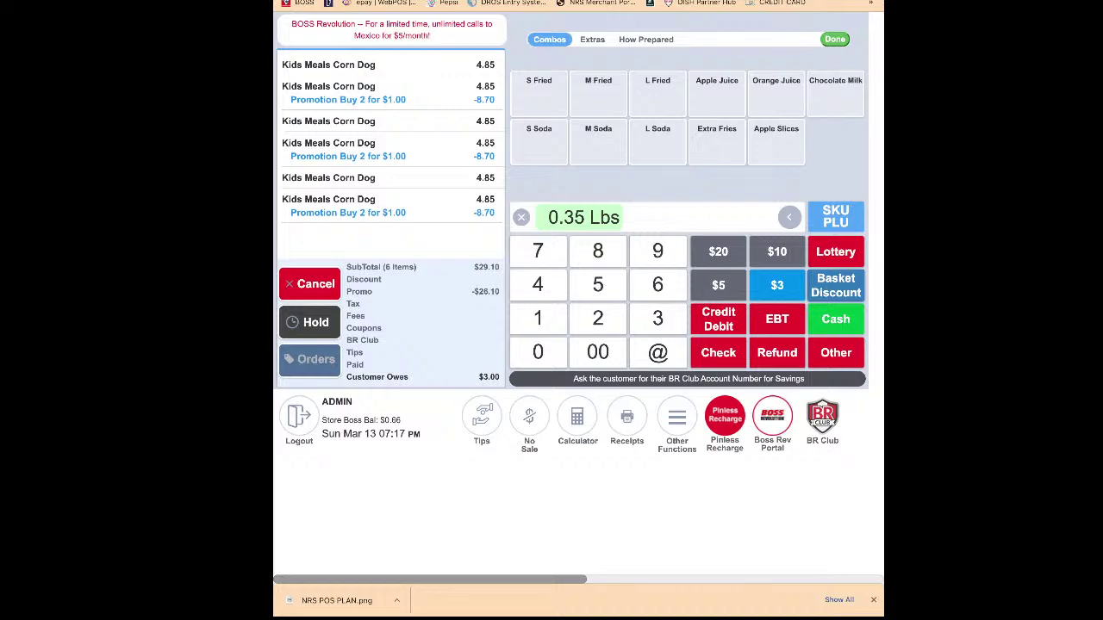
- Close the modifier menu and cancel the entire Corn Dog test sale
left_click(835, 39)
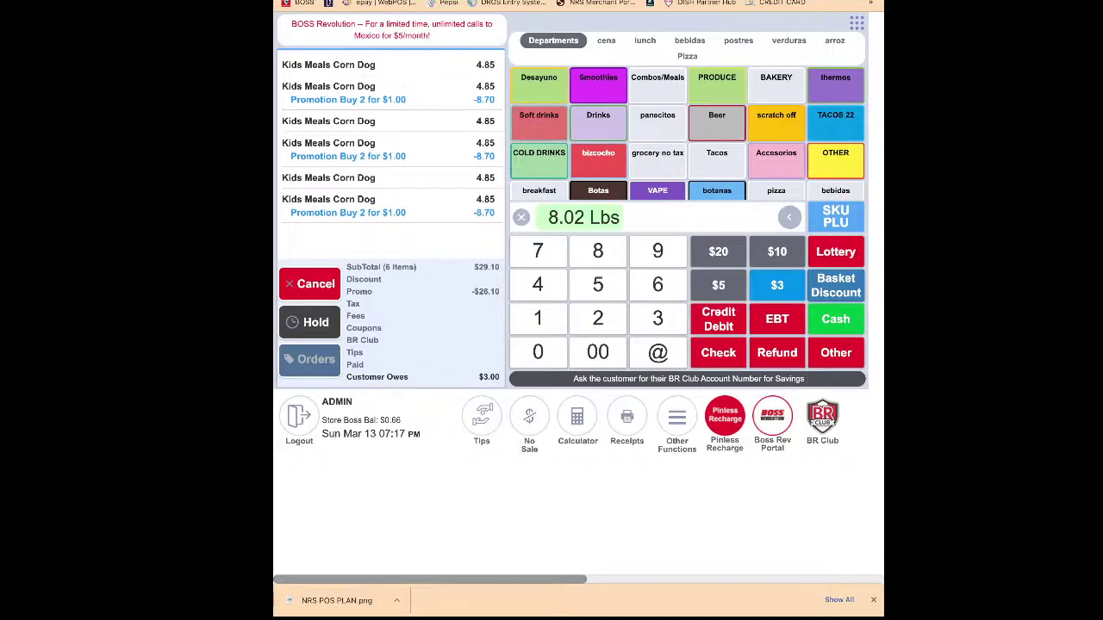
left_click(310, 283)
left_click(525, 266)
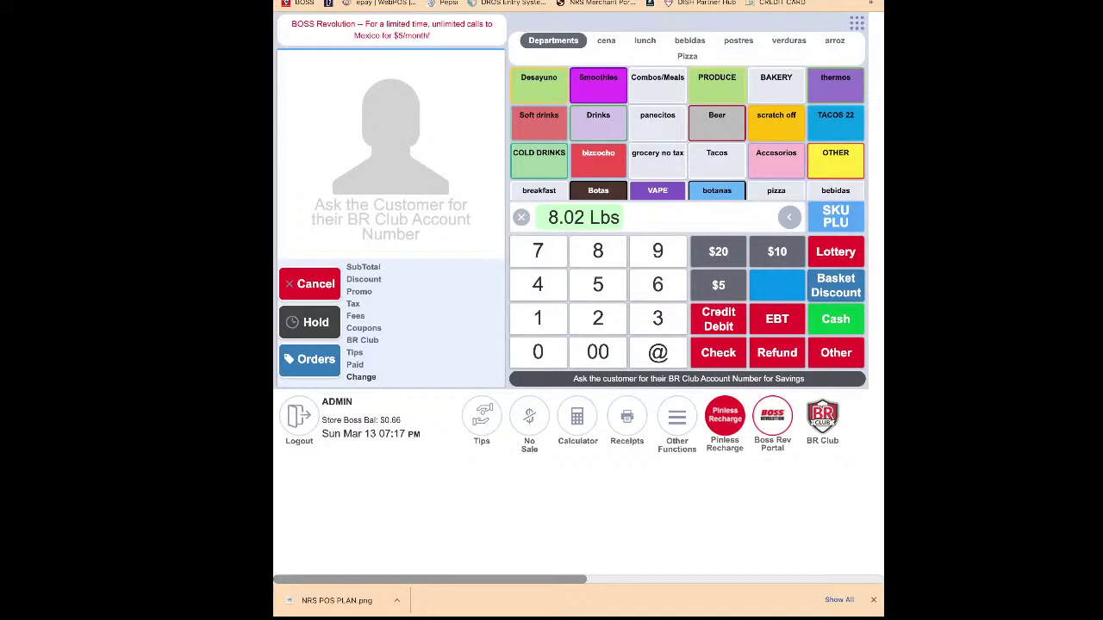
- Go to the pricebook and start a new item with the code 9090
left_click(857, 24)
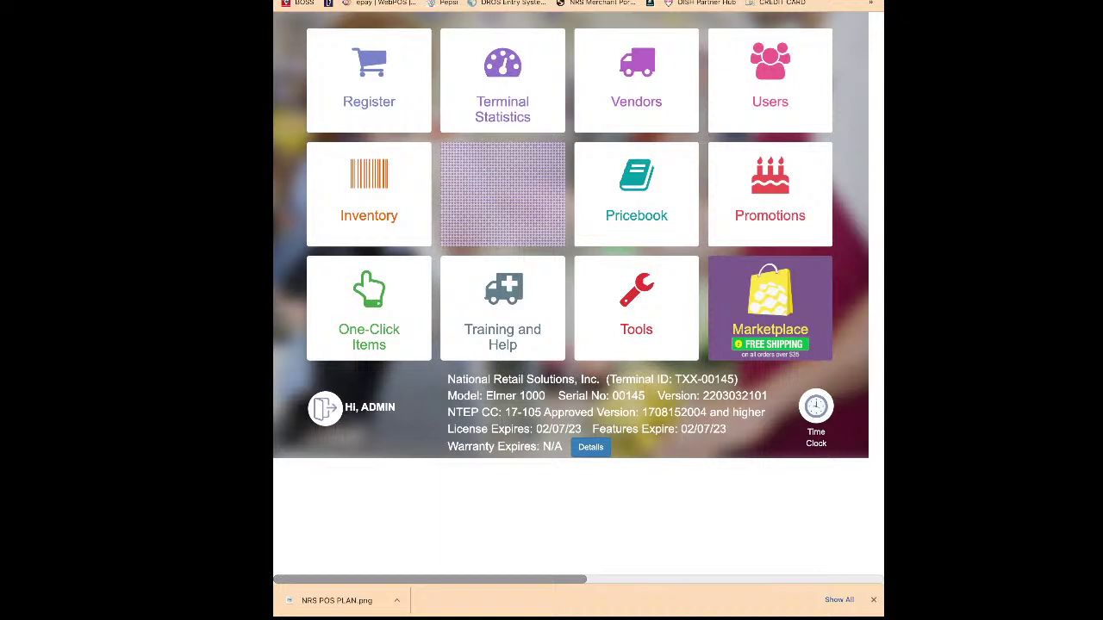
left_click(637, 195)
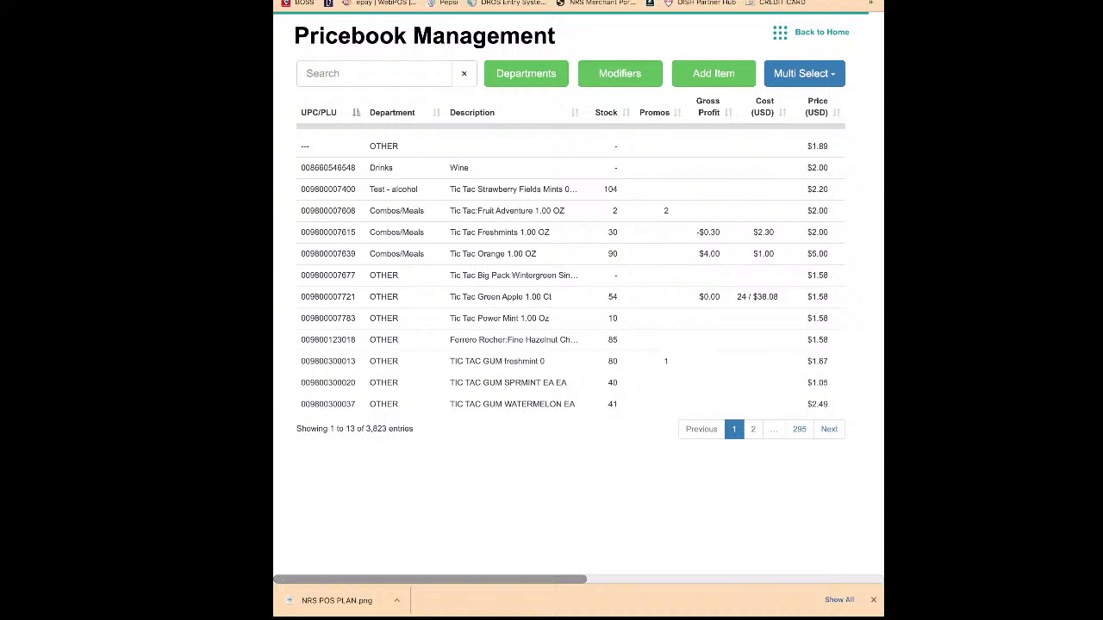
left_click(714, 73)
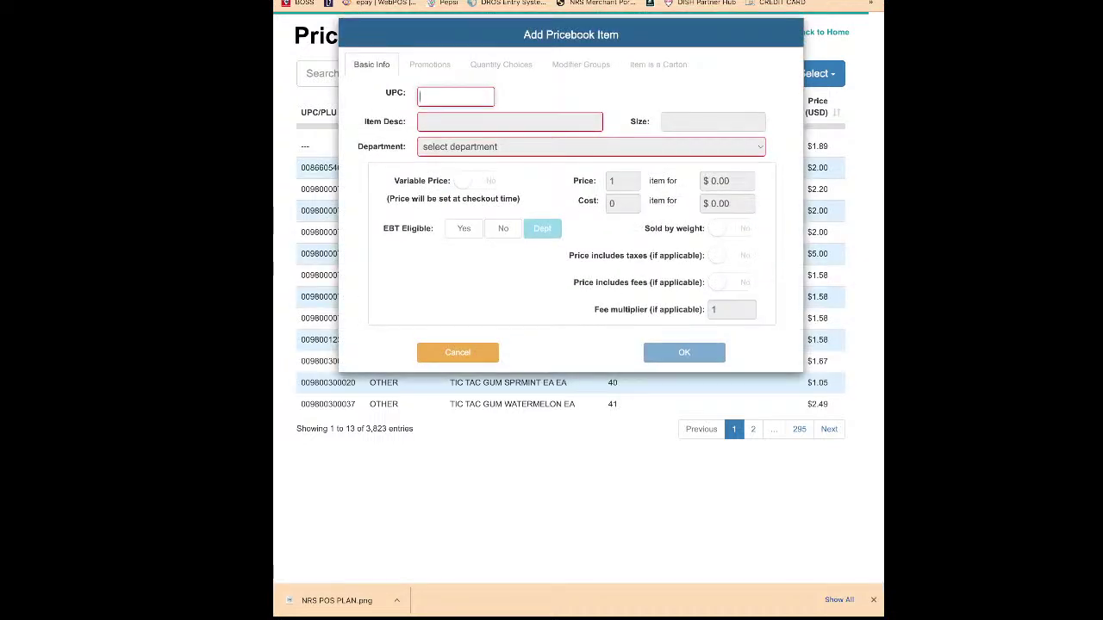
type("9090")
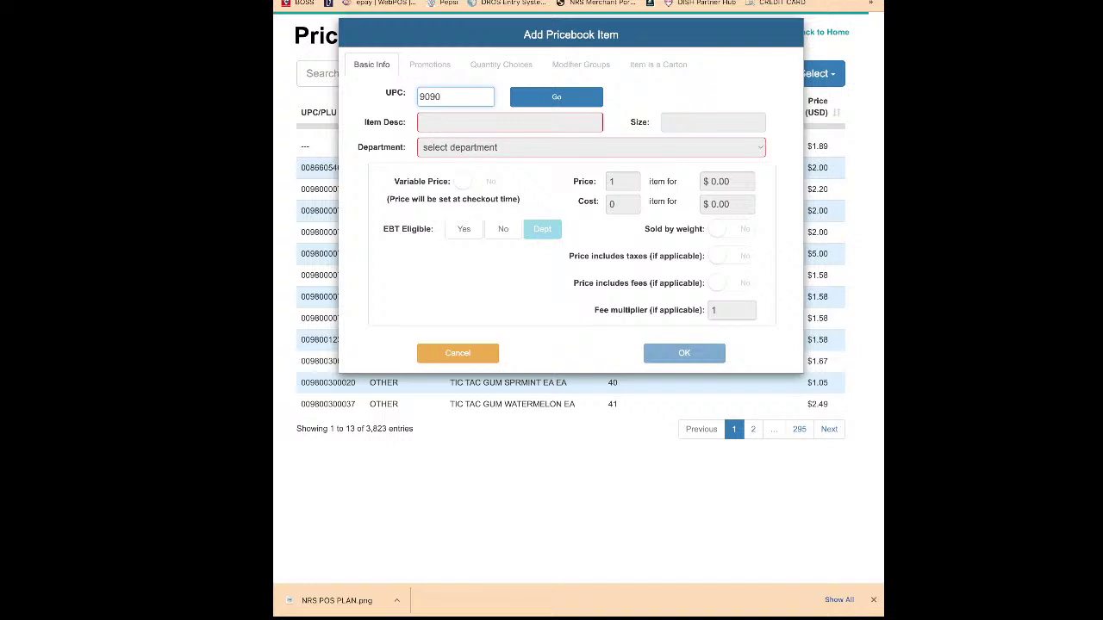
key("Return")
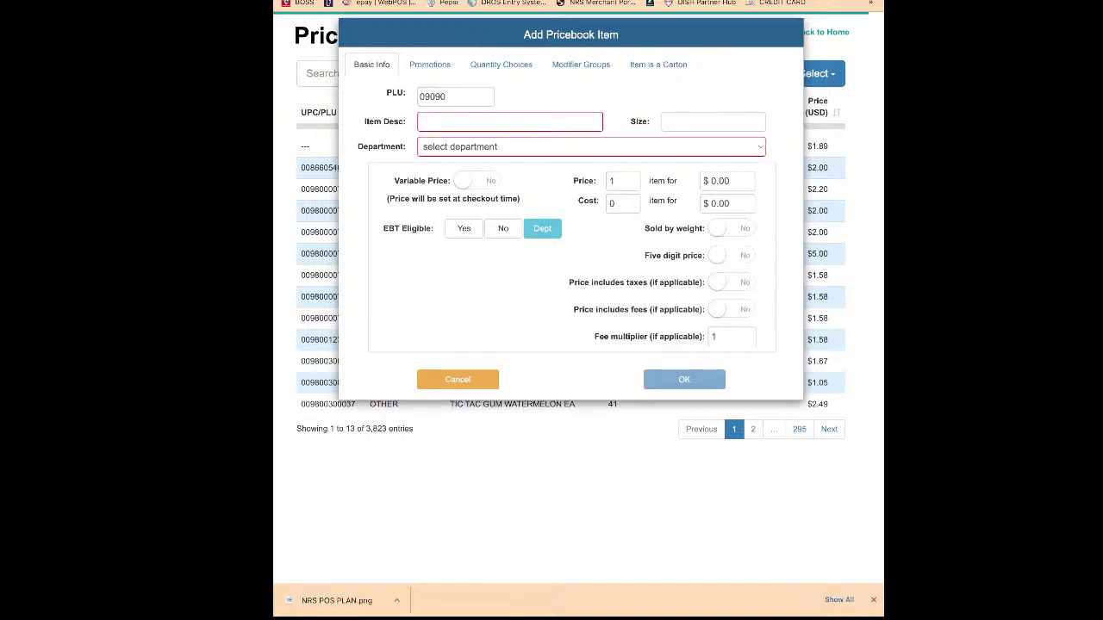
- Describe the new item as CANDY, assign it to the breakfast department, and set its price to $5.00
type("CANDY")
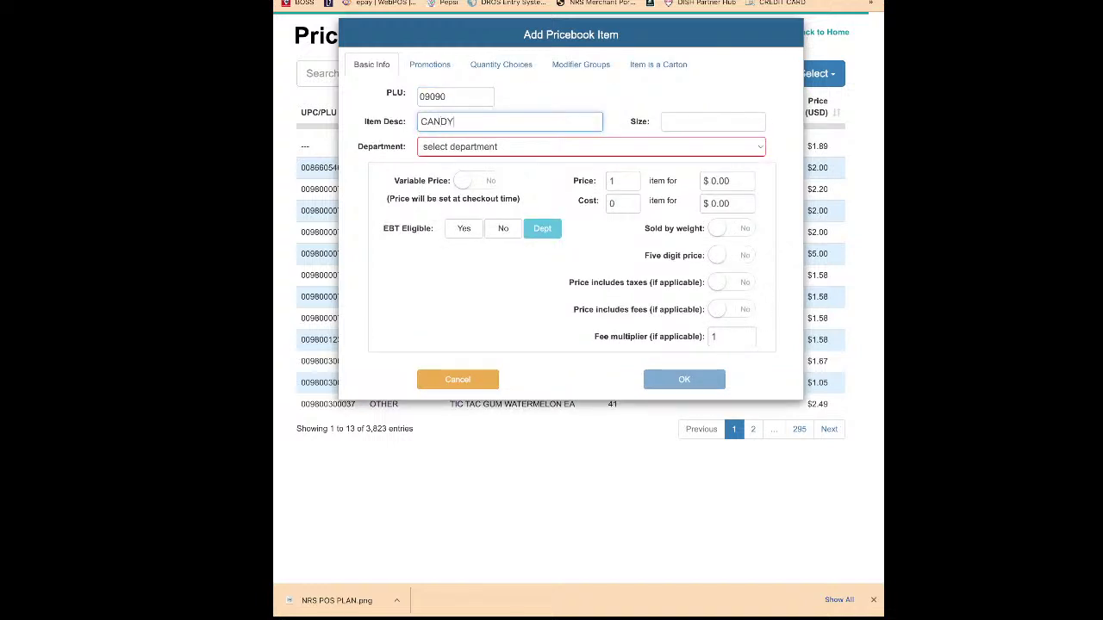
key("Tab")
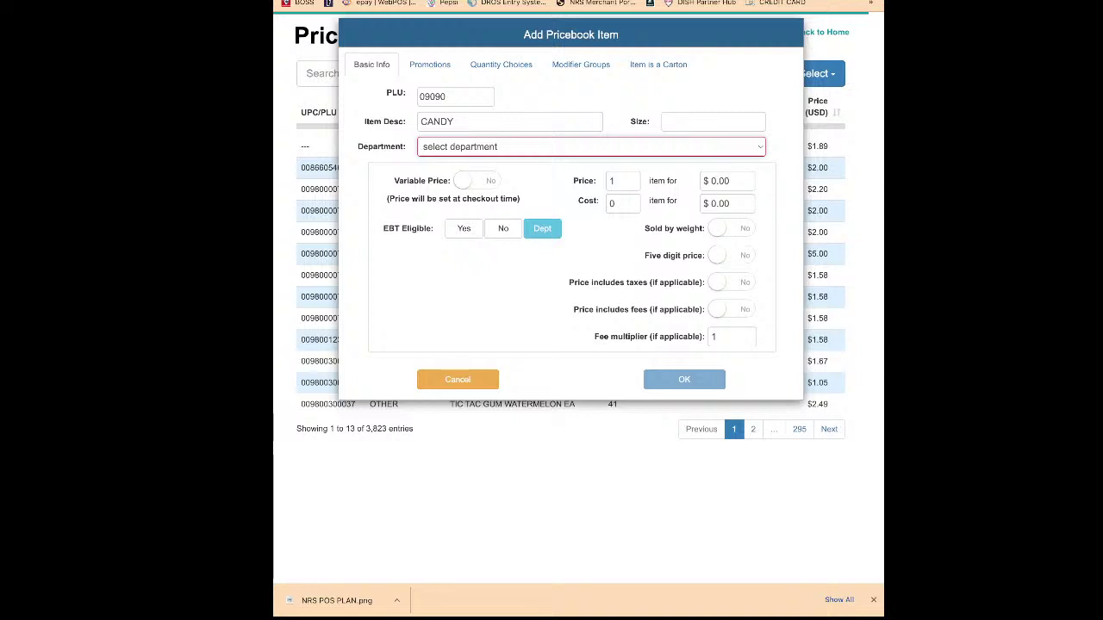
left_click(457, 159)
double_click(726, 181)
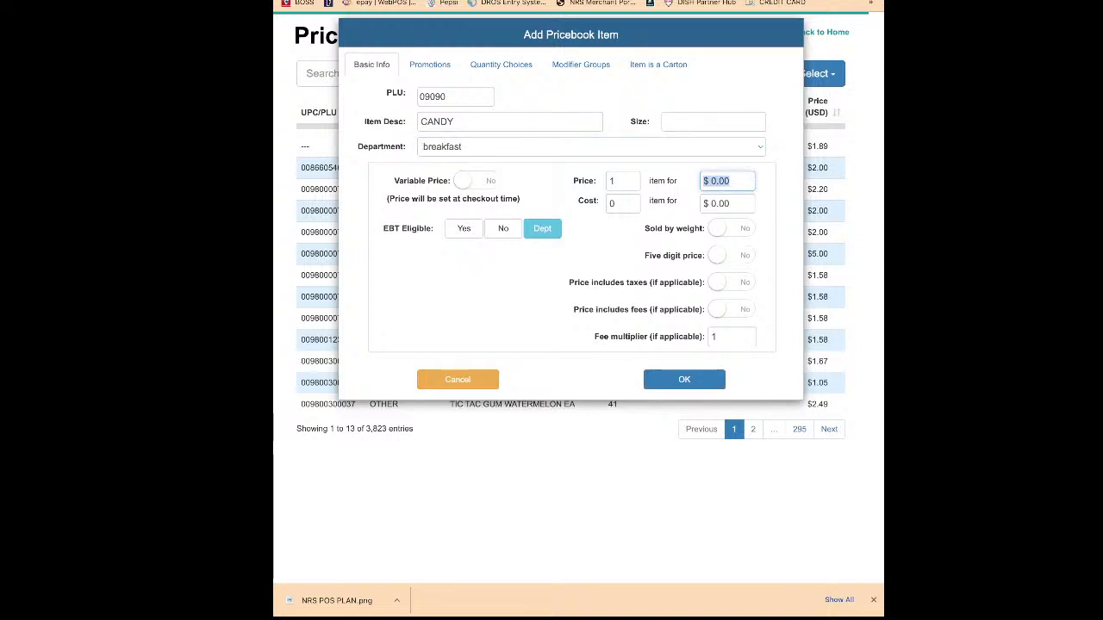
type("5")
type("0")
left_click(684, 379)
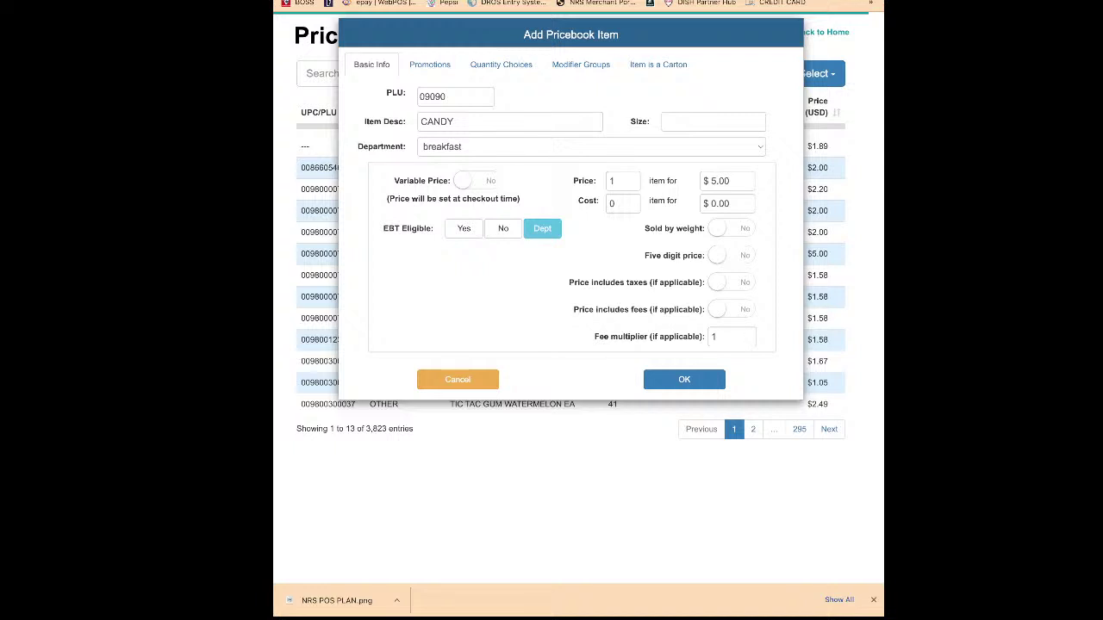
- Include the new item in the CANDY promotion and return to its basic information
left_click(430, 64)
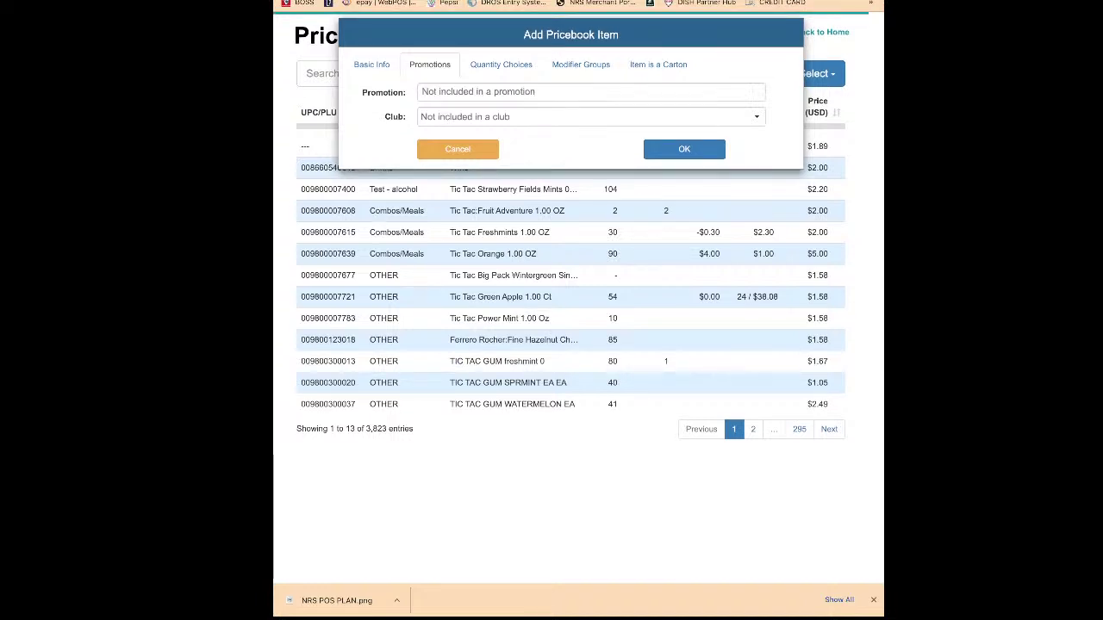
left_click(591, 93)
type("CAND")
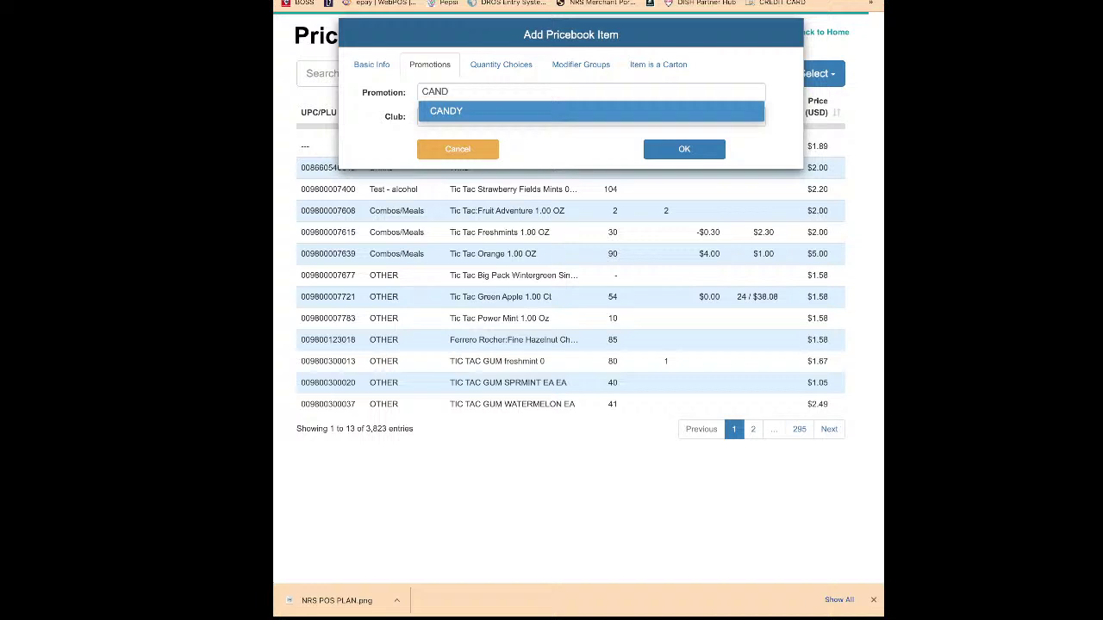
key("Return")
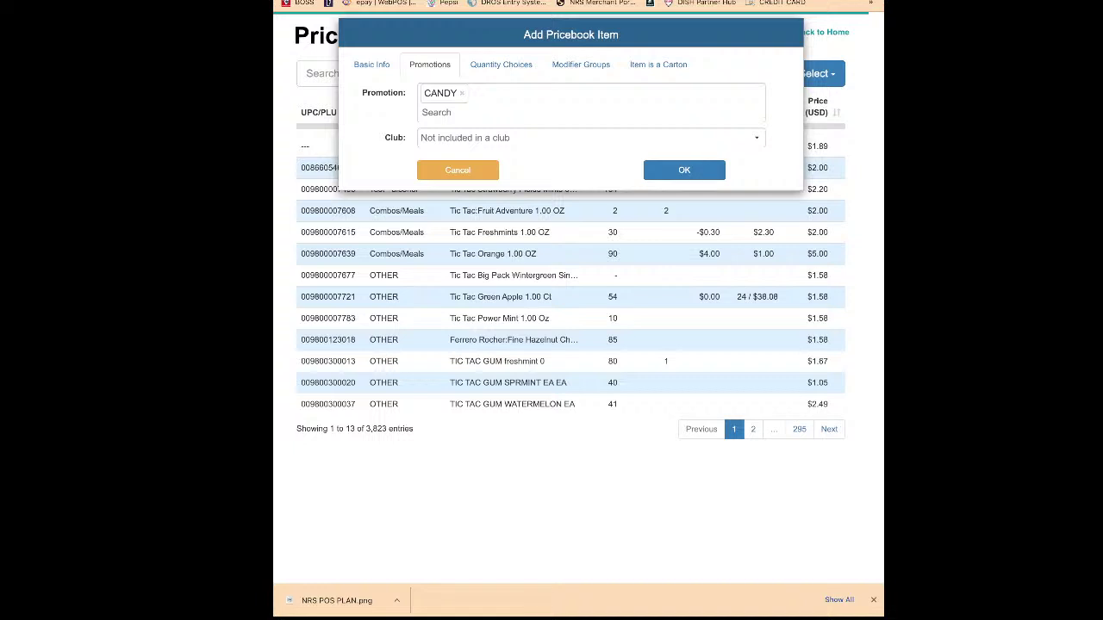
left_click(371, 65)
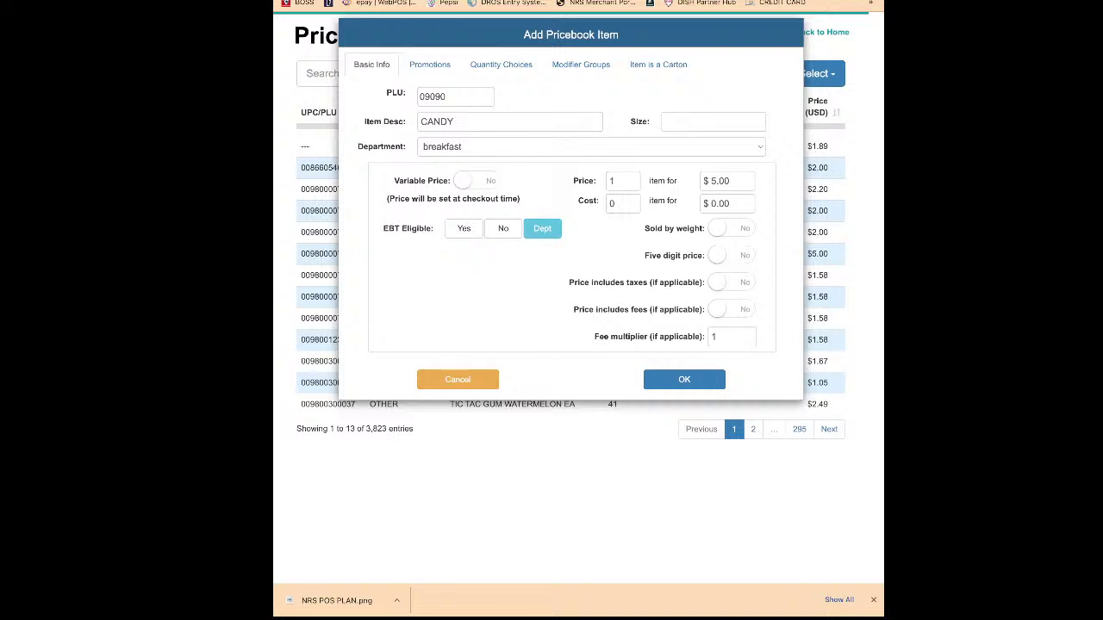
- Save the new CANDY pricebook item and go to the register
double_click(434, 96)
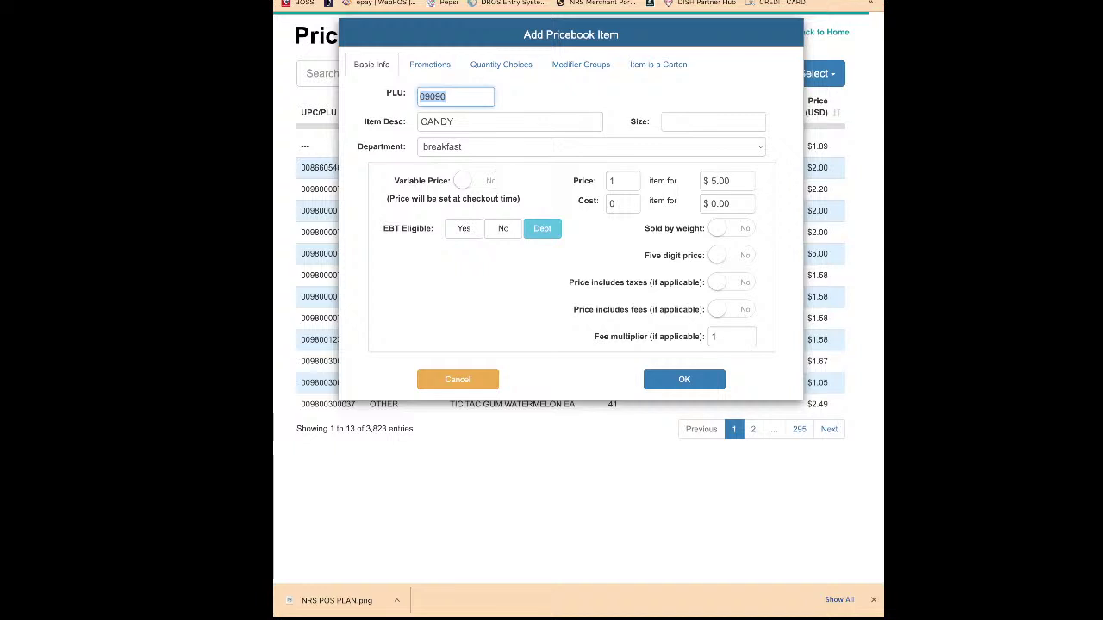
left_click(684, 380)
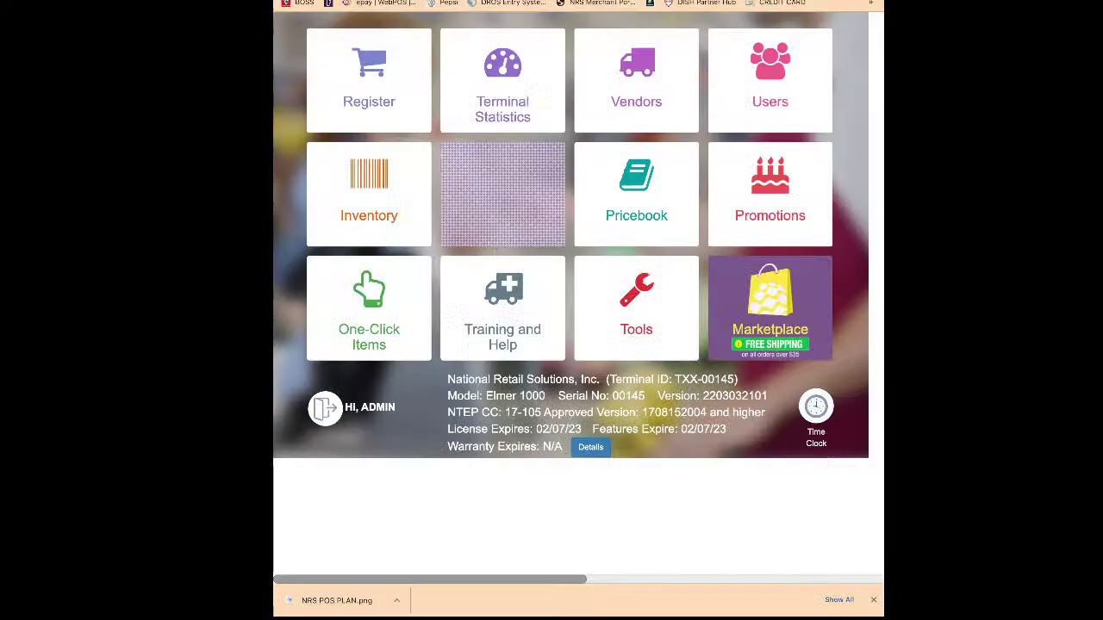
left_click(369, 81)
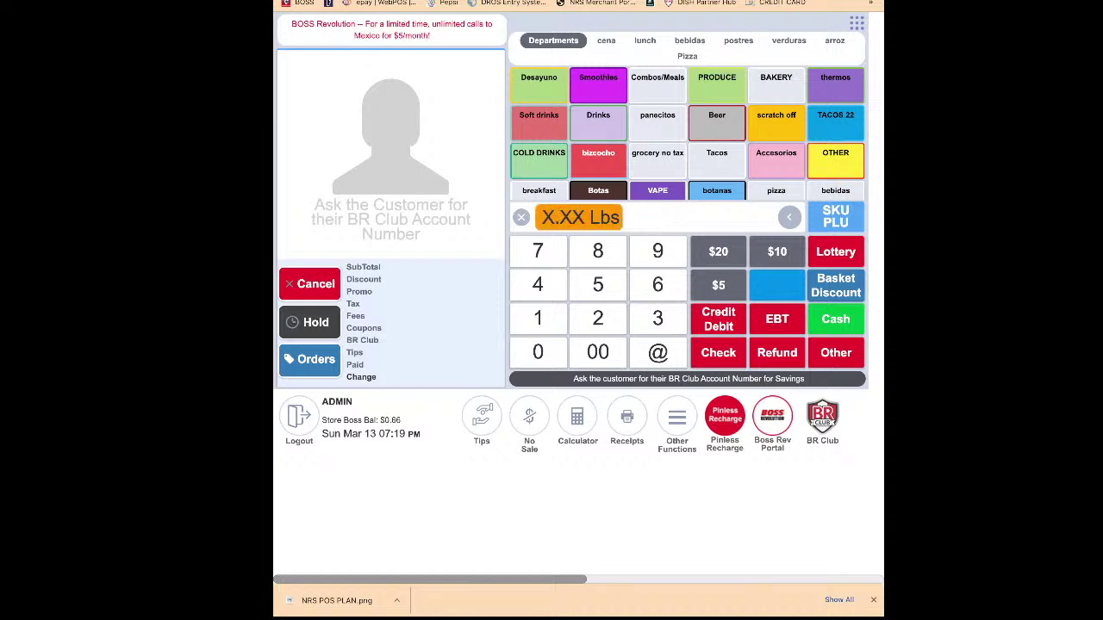
- Ring up the CANDY item by its code 9090, followed by the Kids Meals Corn Dog by code 2
left_click(657, 251)
left_click(538, 353)
left_click(658, 251)
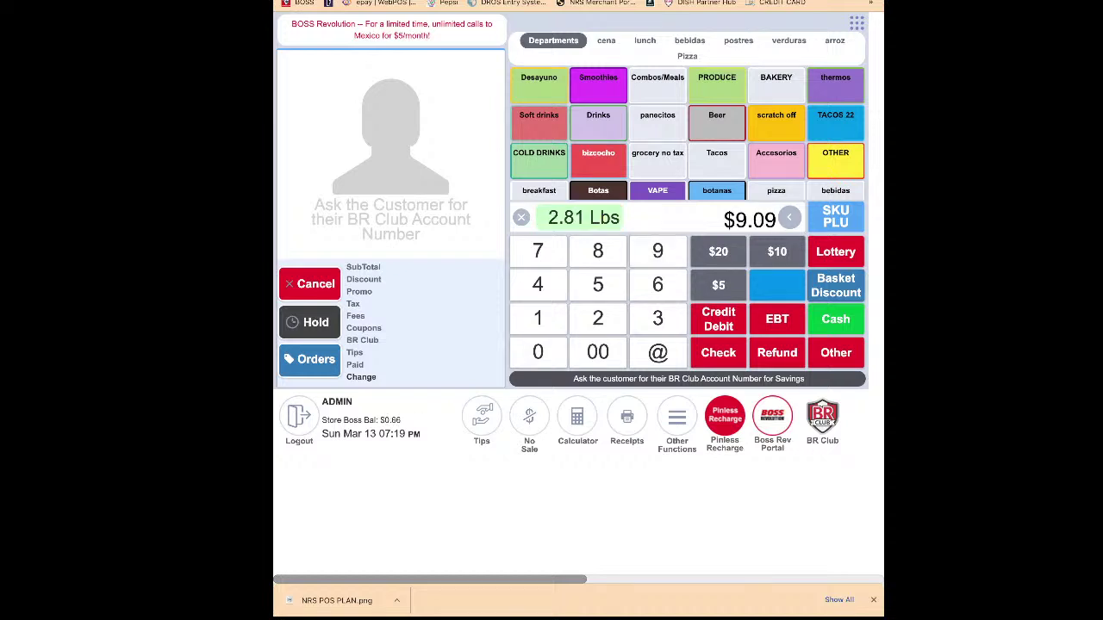
left_click(538, 352)
left_click(835, 217)
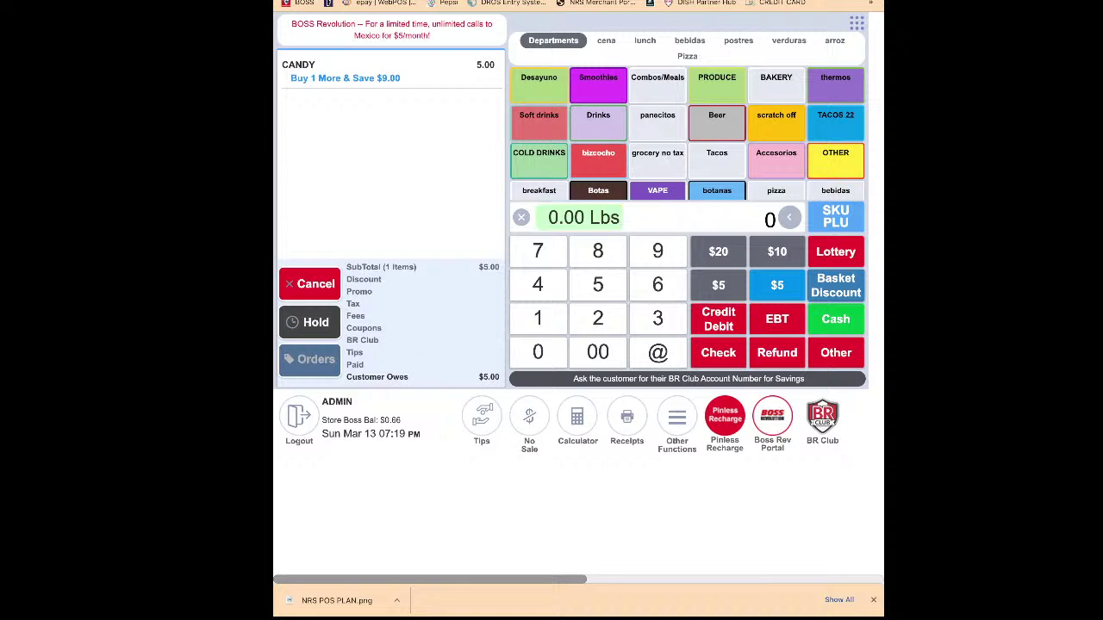
left_click(597, 318)
left_click(835, 216)
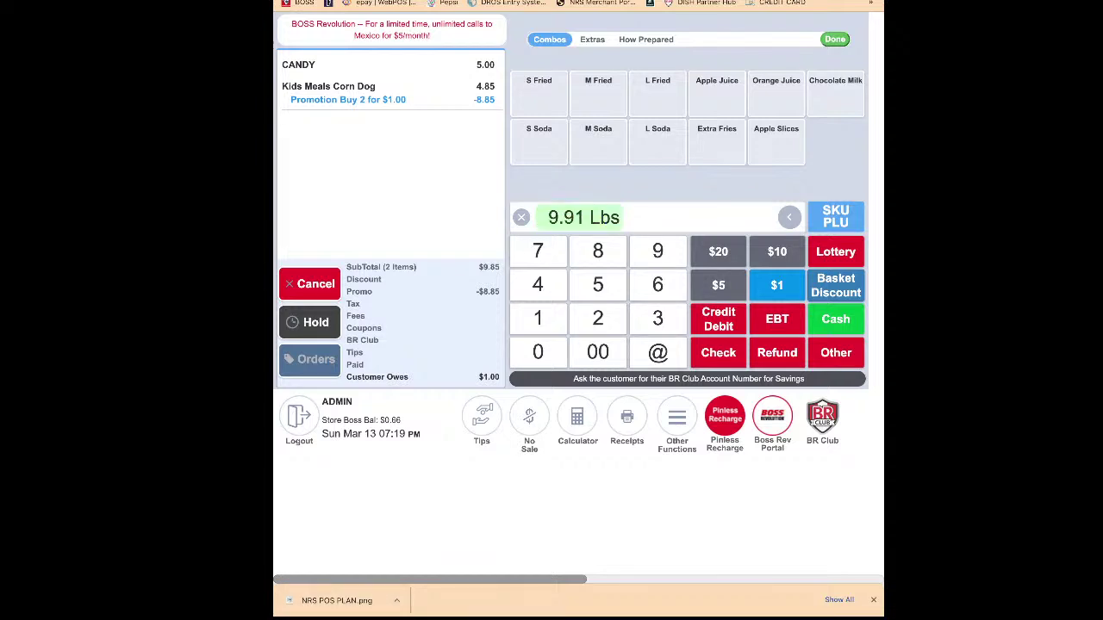
- Close the modifier menu and cancel the mixed CANDY and Corn Dog test sale
left_click(309, 284)
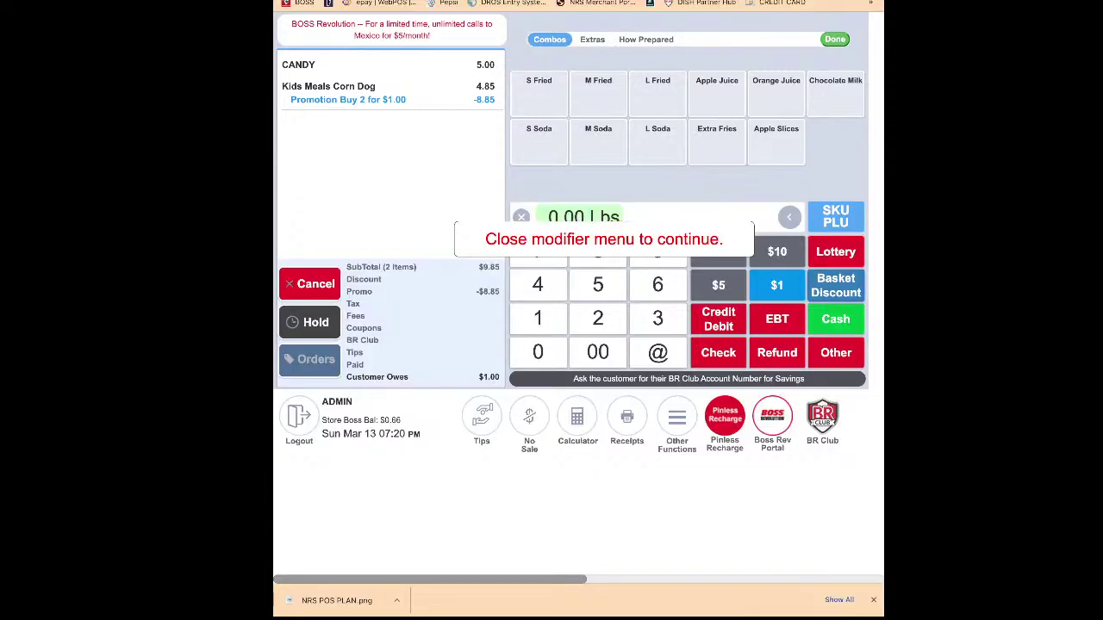
left_click(835, 39)
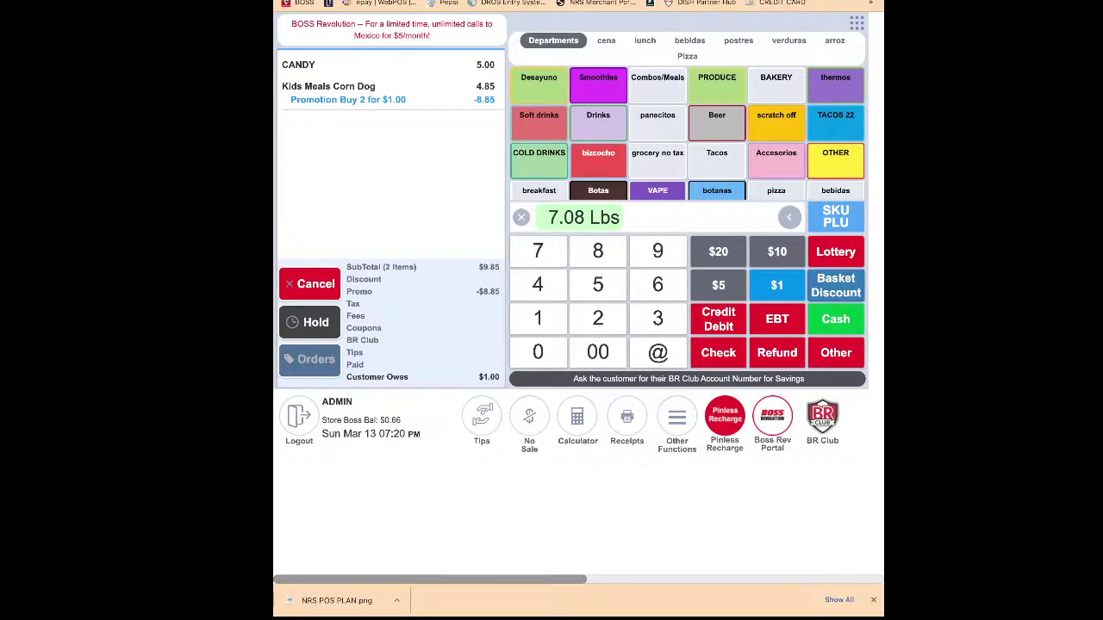
left_click(310, 284)
left_click(523, 266)
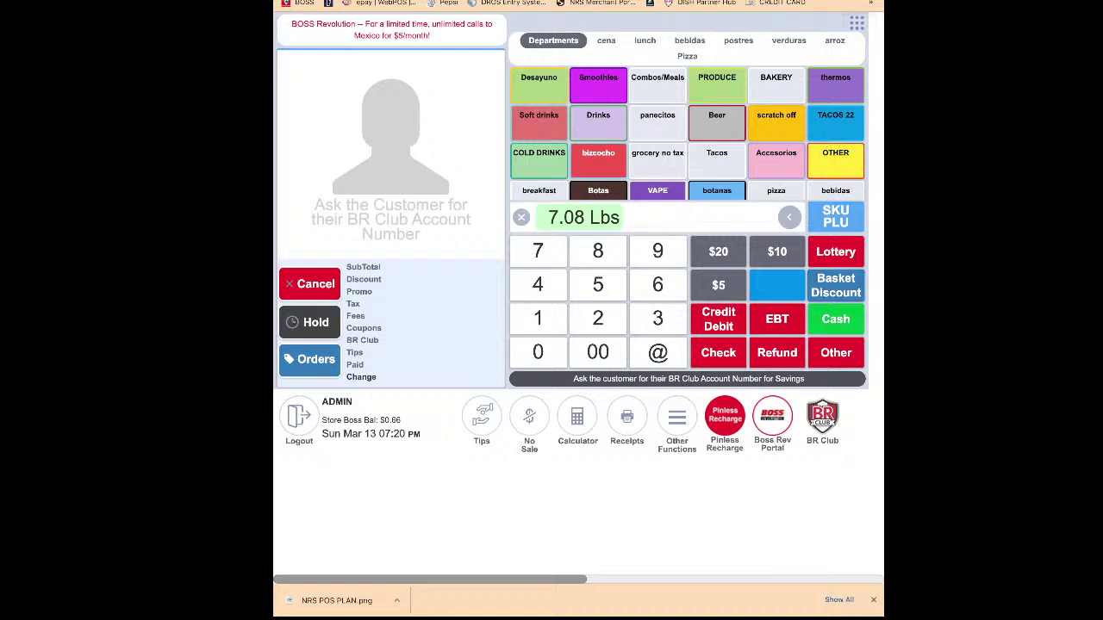
- Go to the pricebook and search for item 9090
left_click(856, 23)
left_click(635, 193)
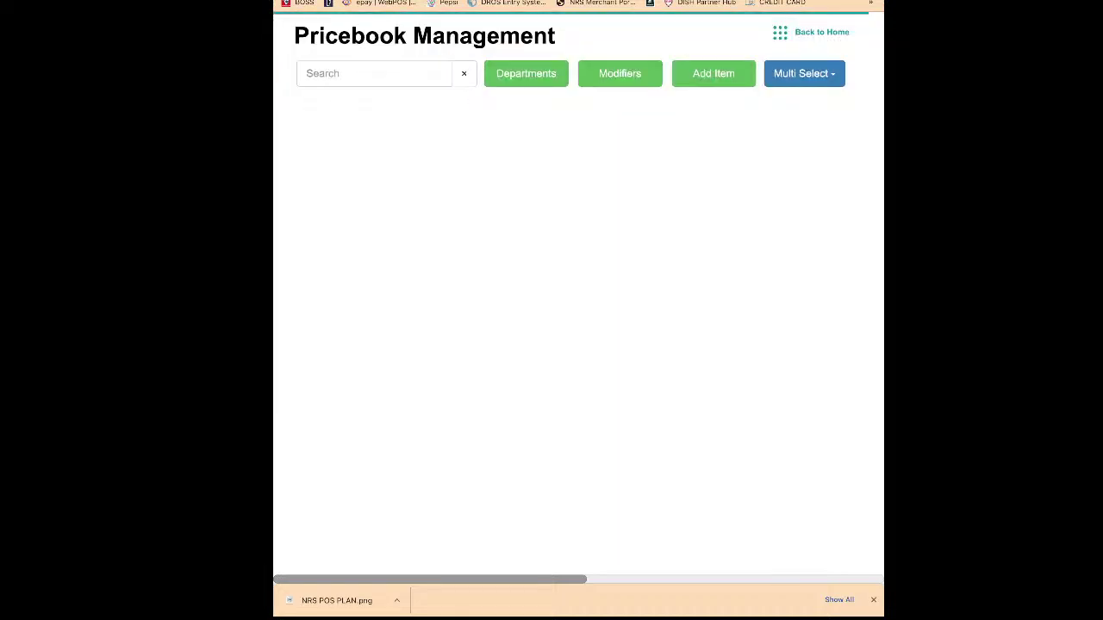
type("9090")
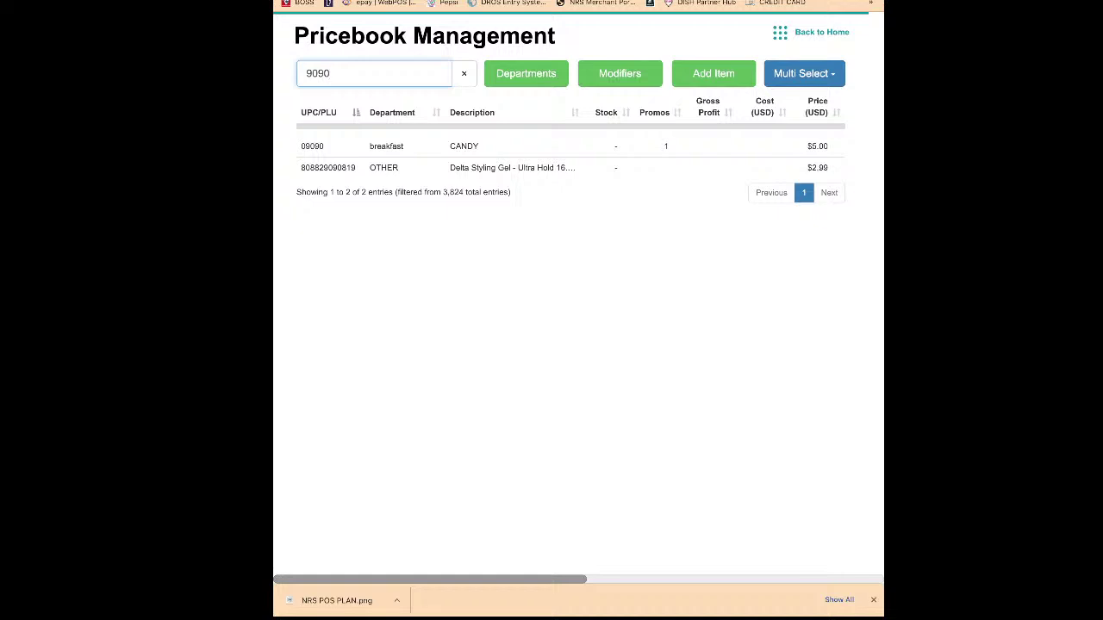
left_click(513, 168)
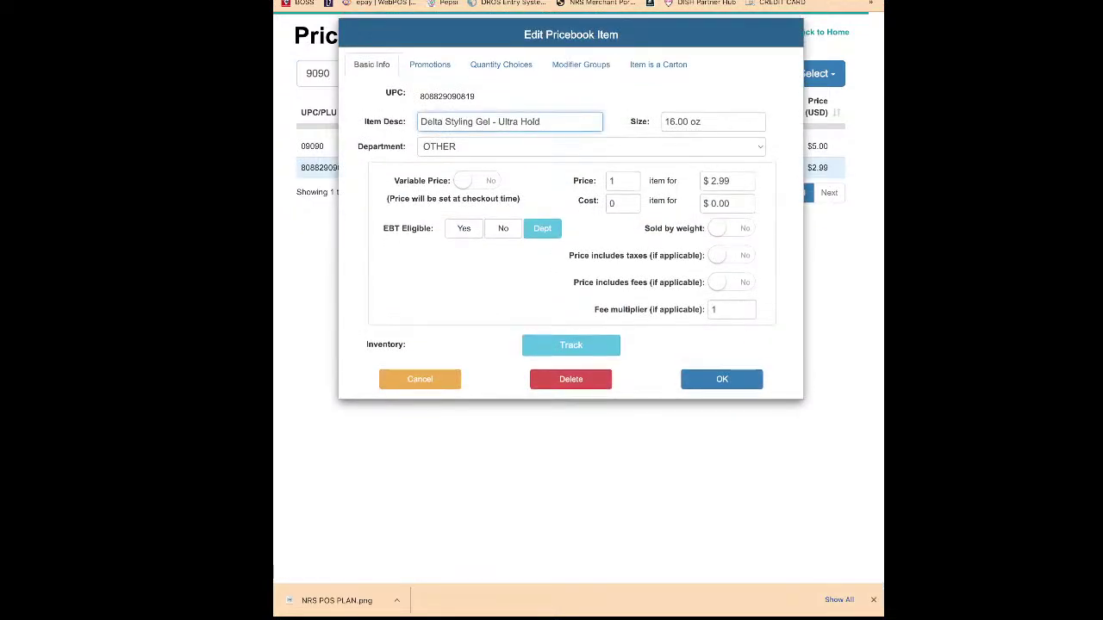
left_click(430, 64)
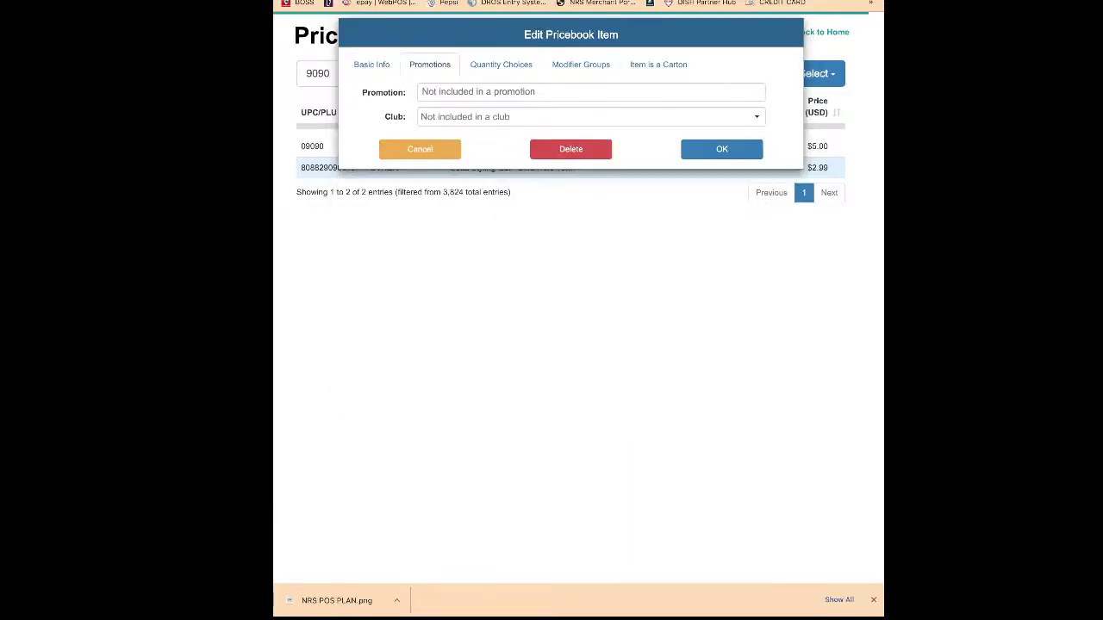
left_click(591, 93)
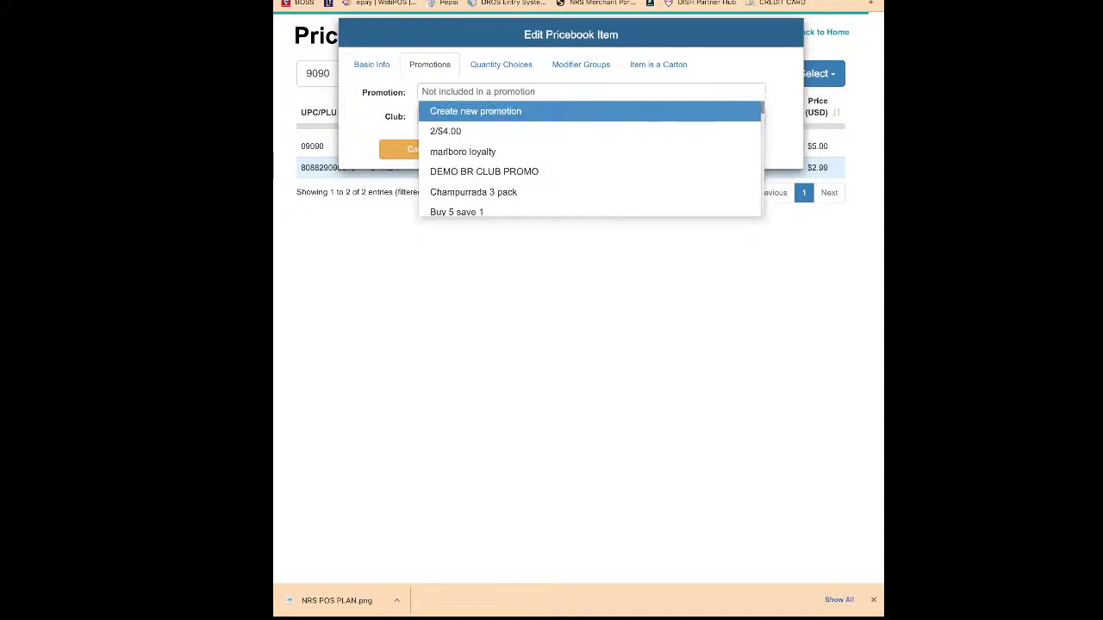
left_click(371, 65)
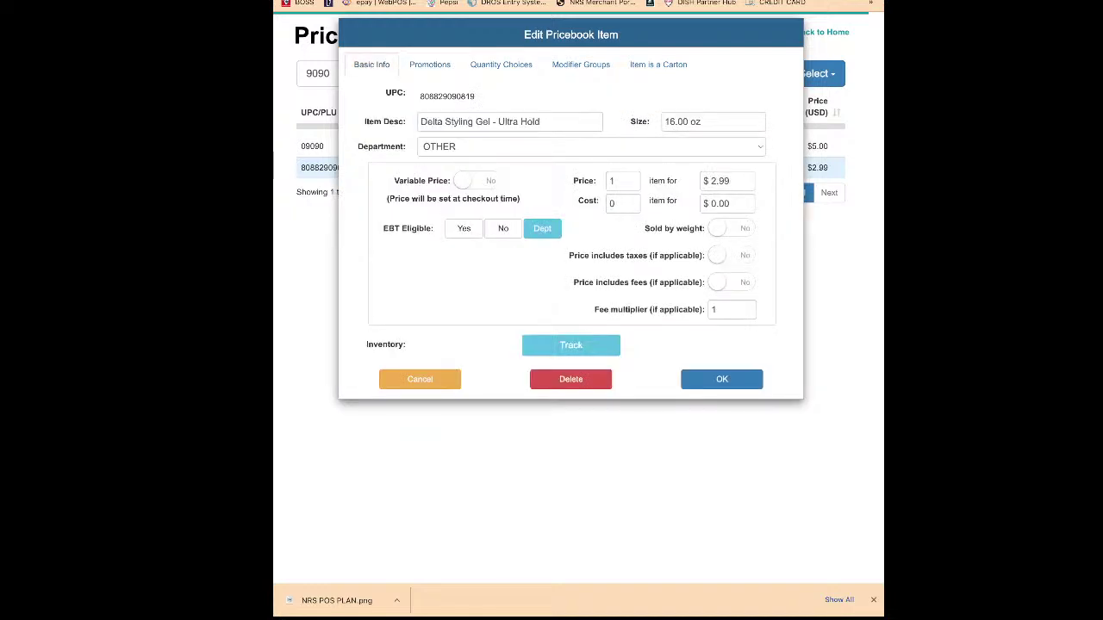
left_click(419, 379)
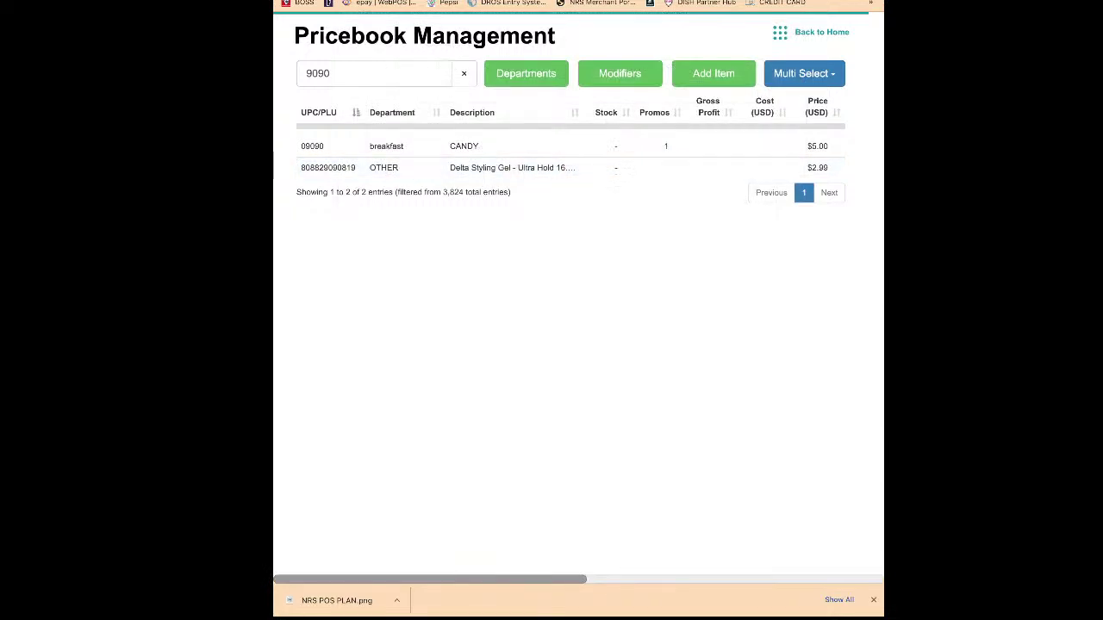
- Remove the promotion from the CANDY item 09090 and save the item
left_click(457, 146)
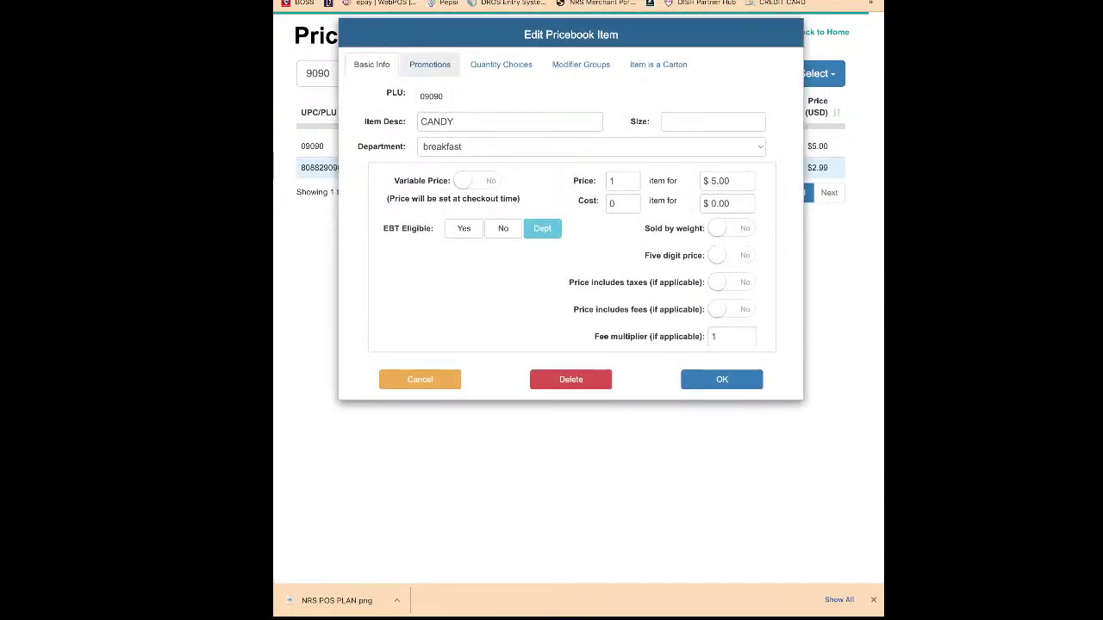
left_click(430, 64)
left_click(603, 93)
left_click(462, 93)
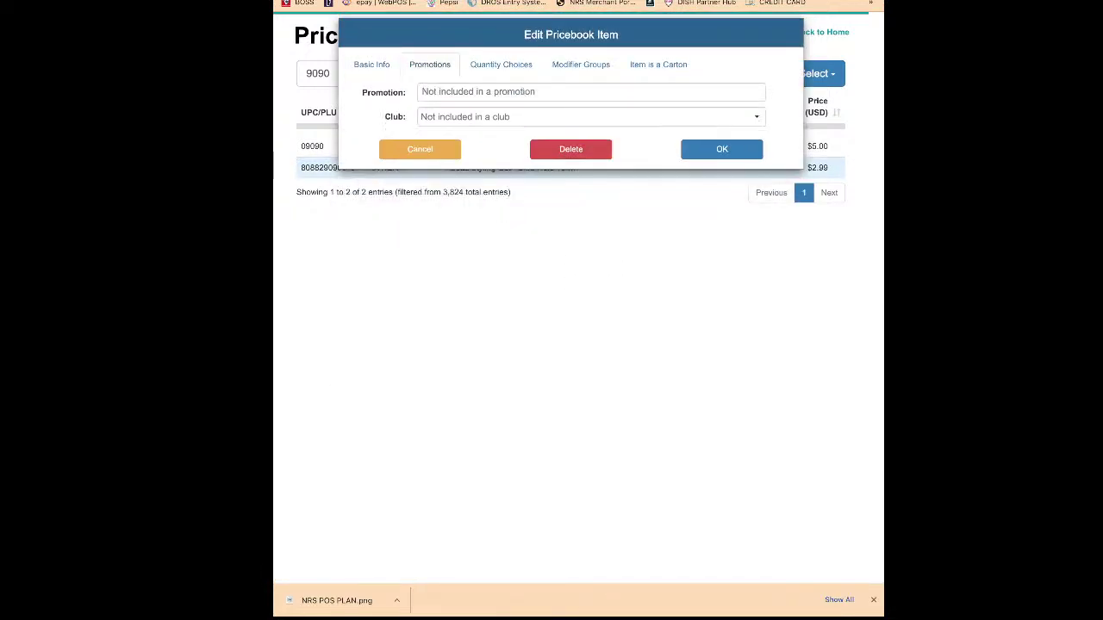
left_click(721, 149)
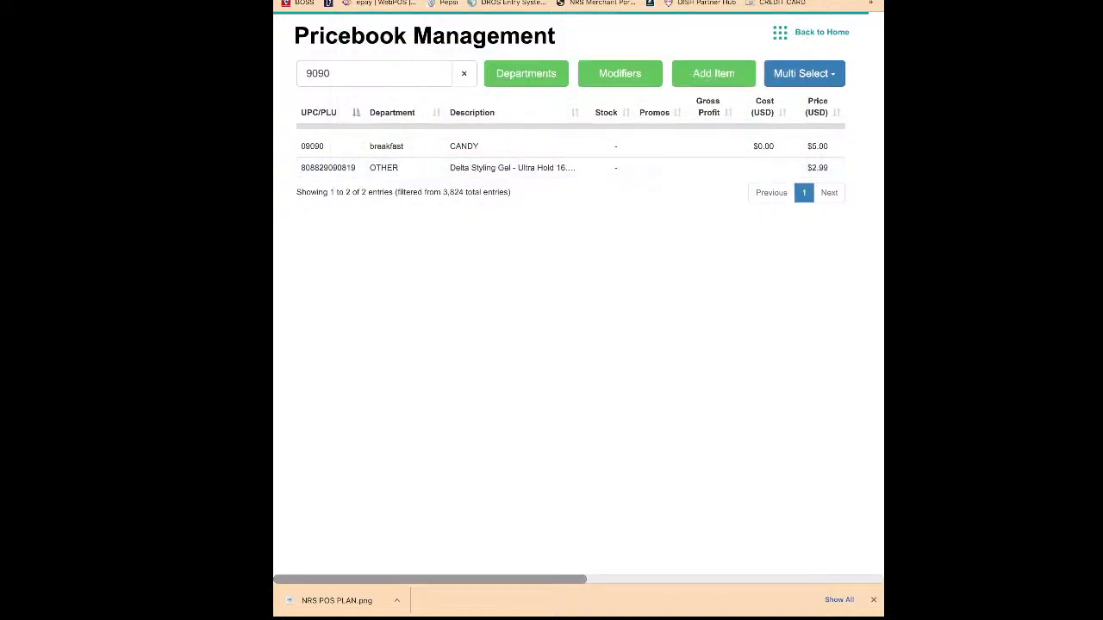
- Go back to the register and ring up the CANDY item 9090 twice
left_click(825, 32)
left_click(369, 81)
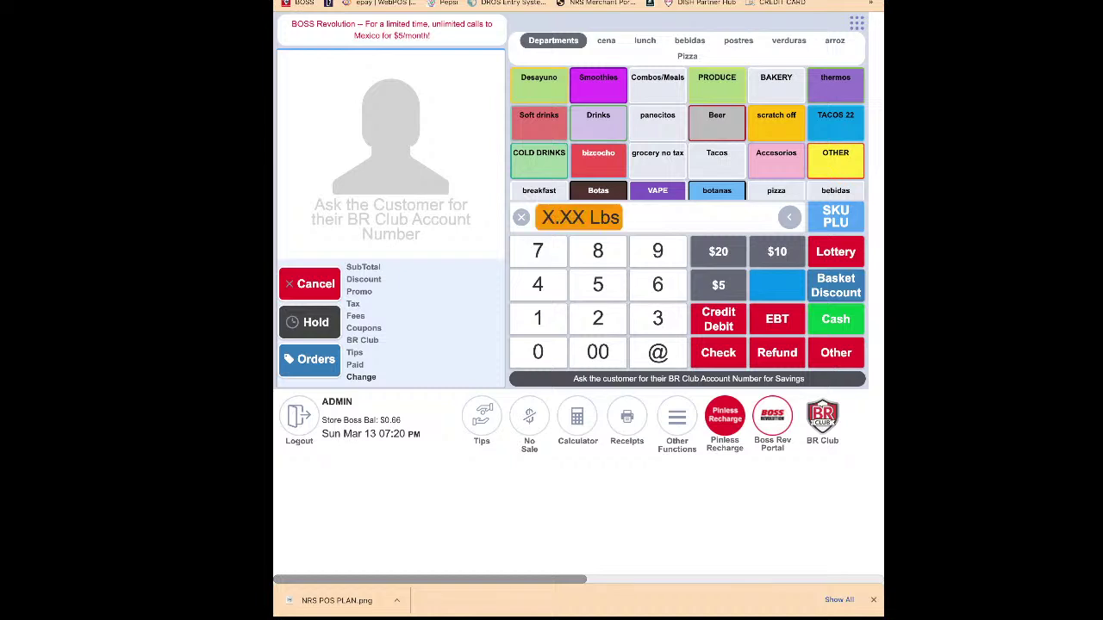
type("9090")
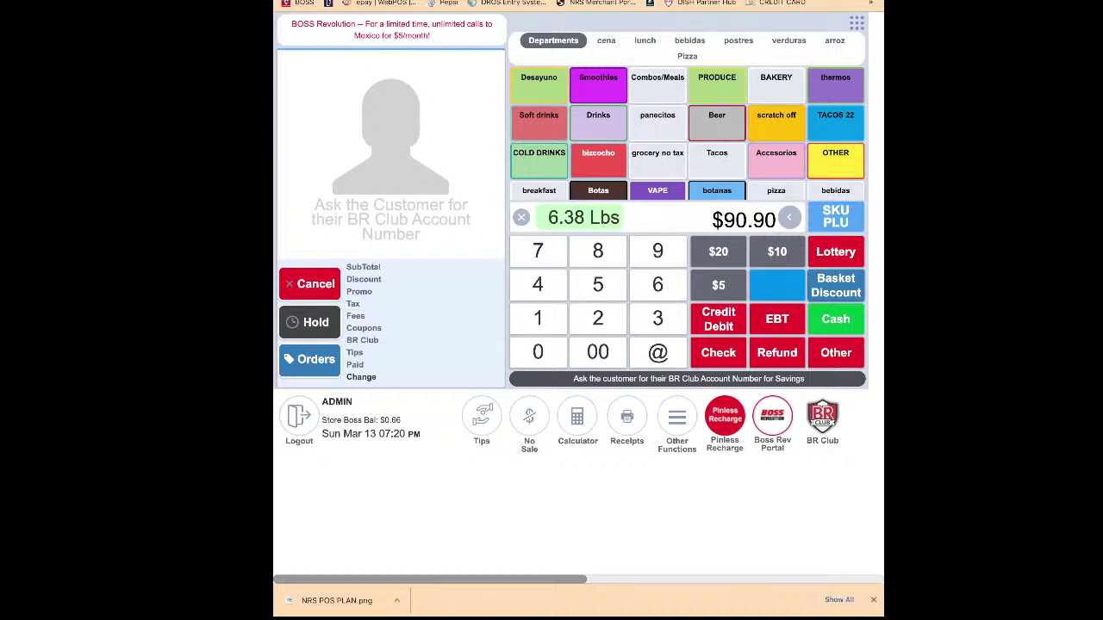
key("Return")
type("9090")
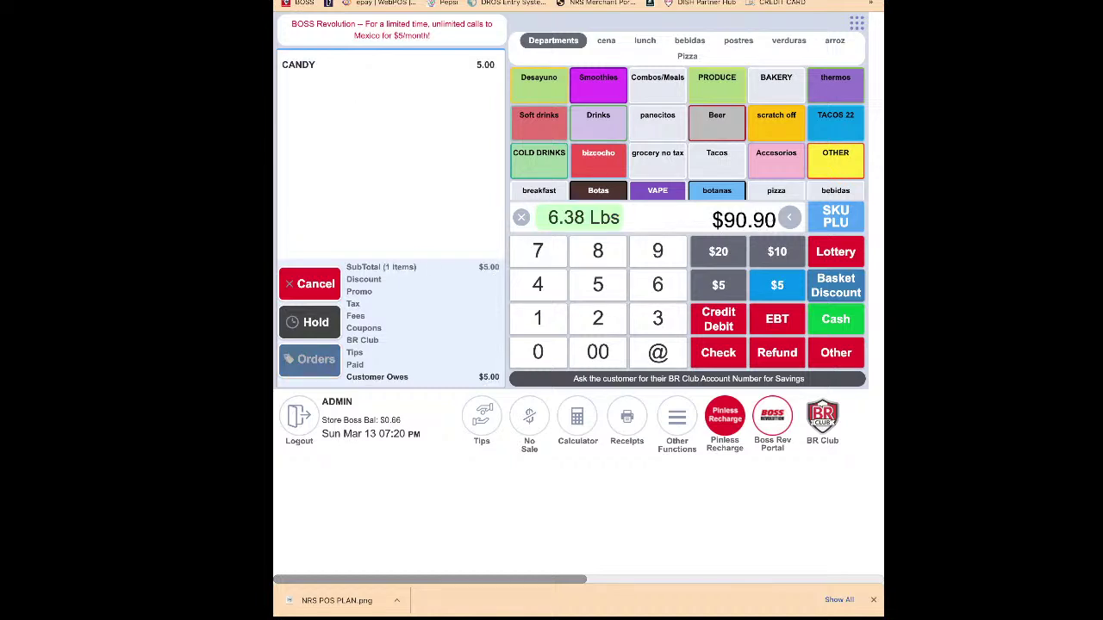
key("Return")
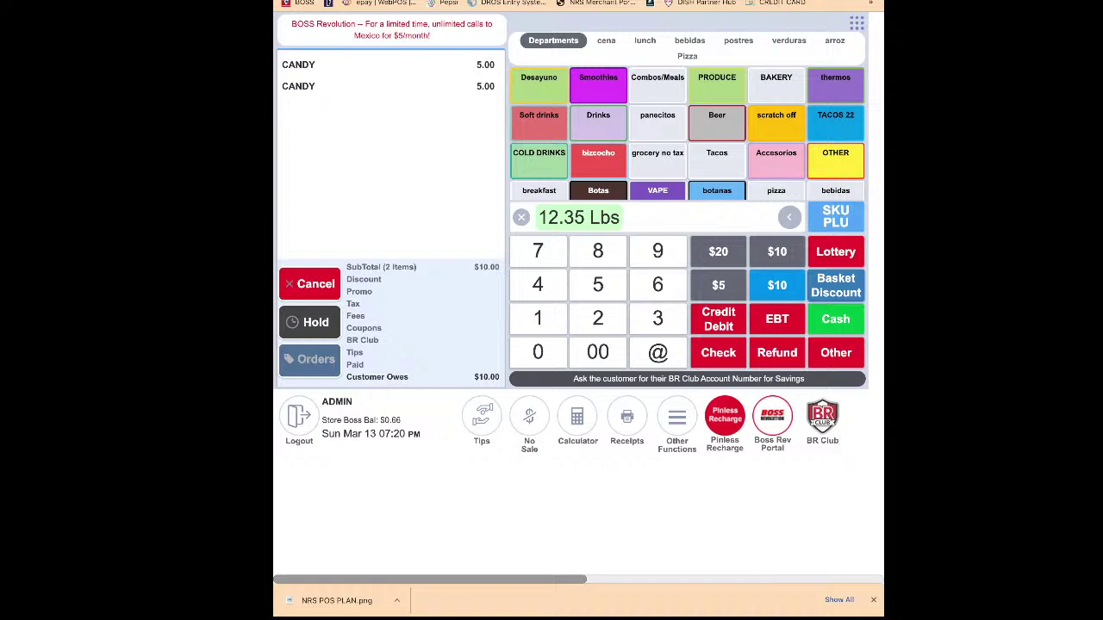
- Add two Kids Meals Corn Dog items to the same sale using code 02
type("02")
key("Return")
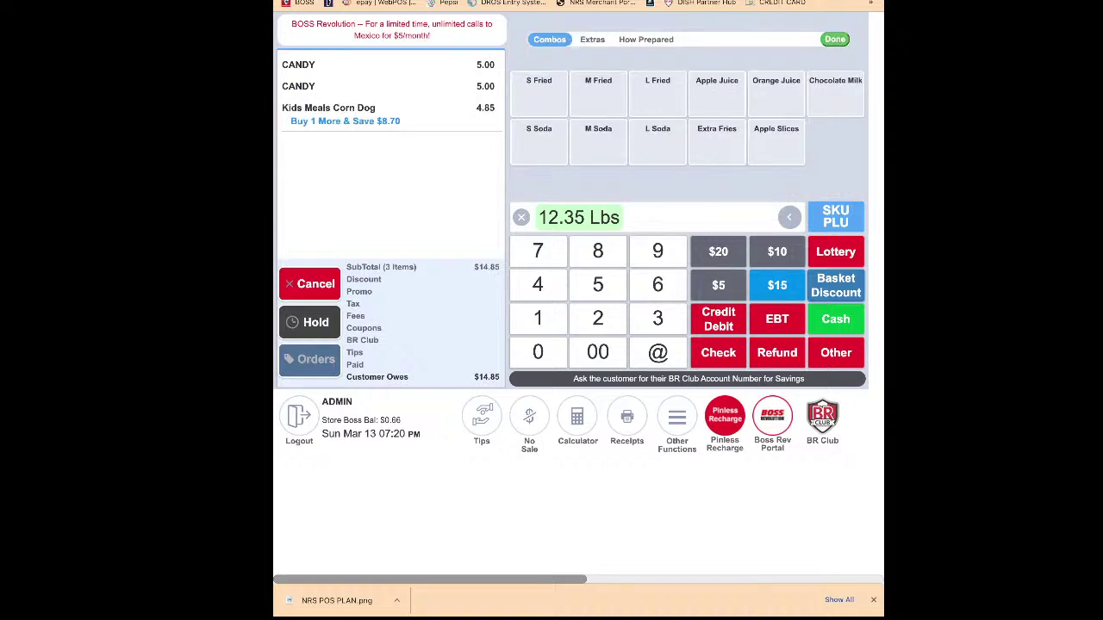
type("02")
key("Return")
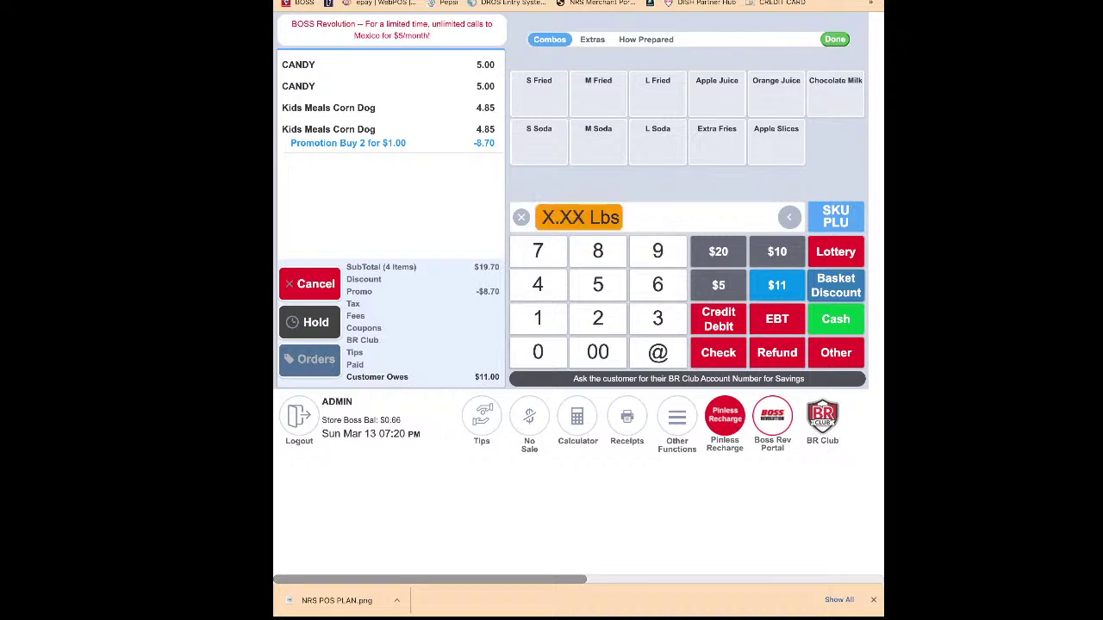
- Close the modifier menu and remove the entire four-item test transaction
key("Return")
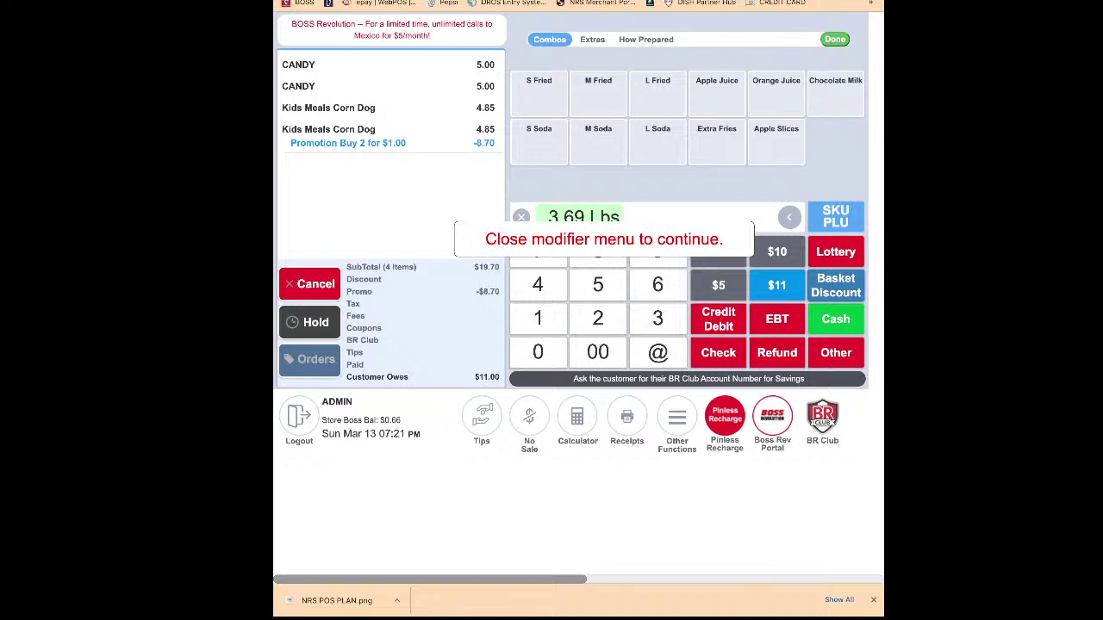
left_click(835, 39)
left_click(310, 283)
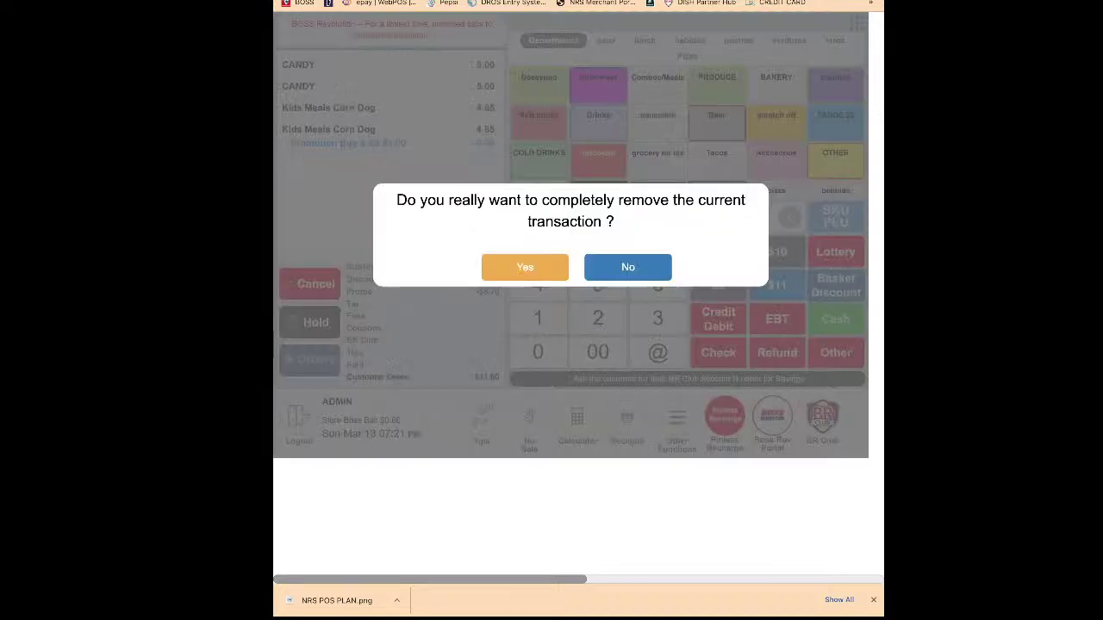
left_click(524, 266)
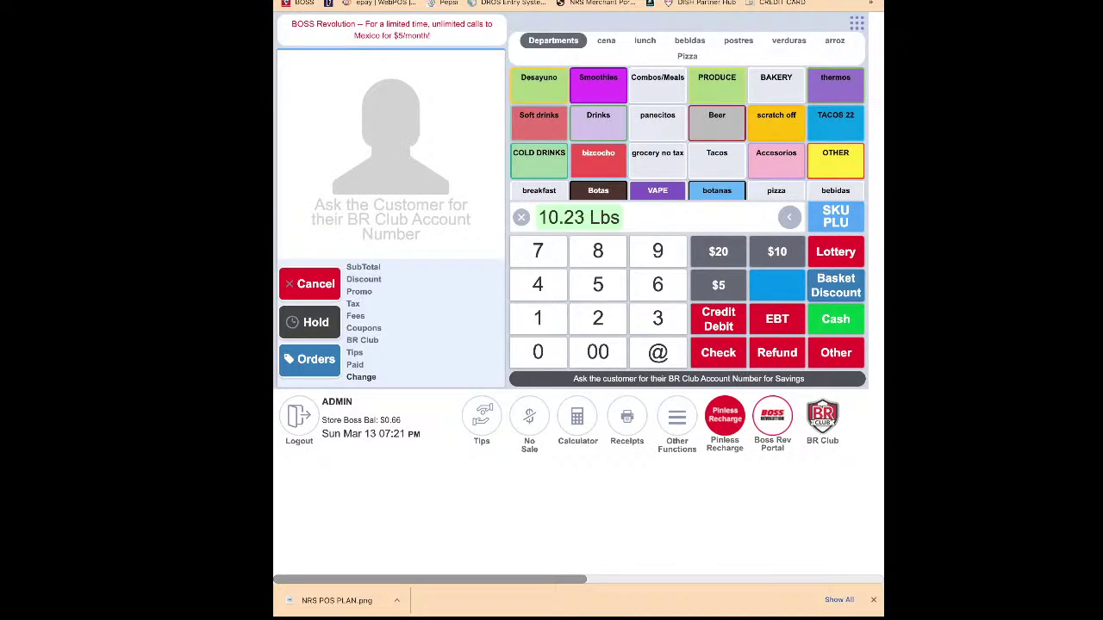
- Go to the promotions, search for CANDY, and open the 2 for $1.00 promotion for editing
left_click(856, 24)
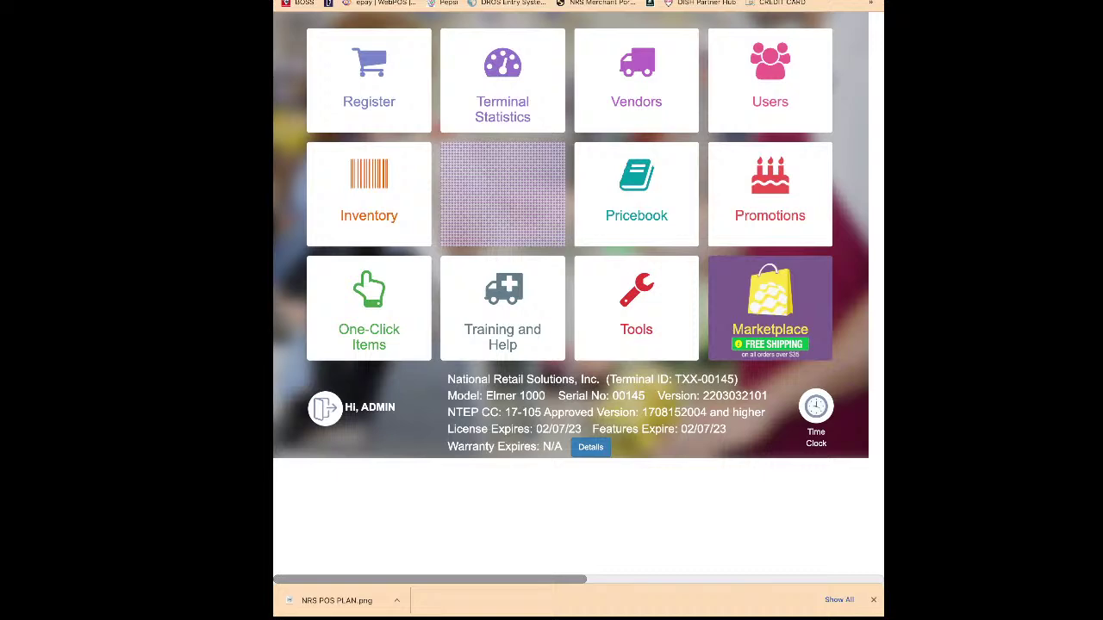
left_click(770, 195)
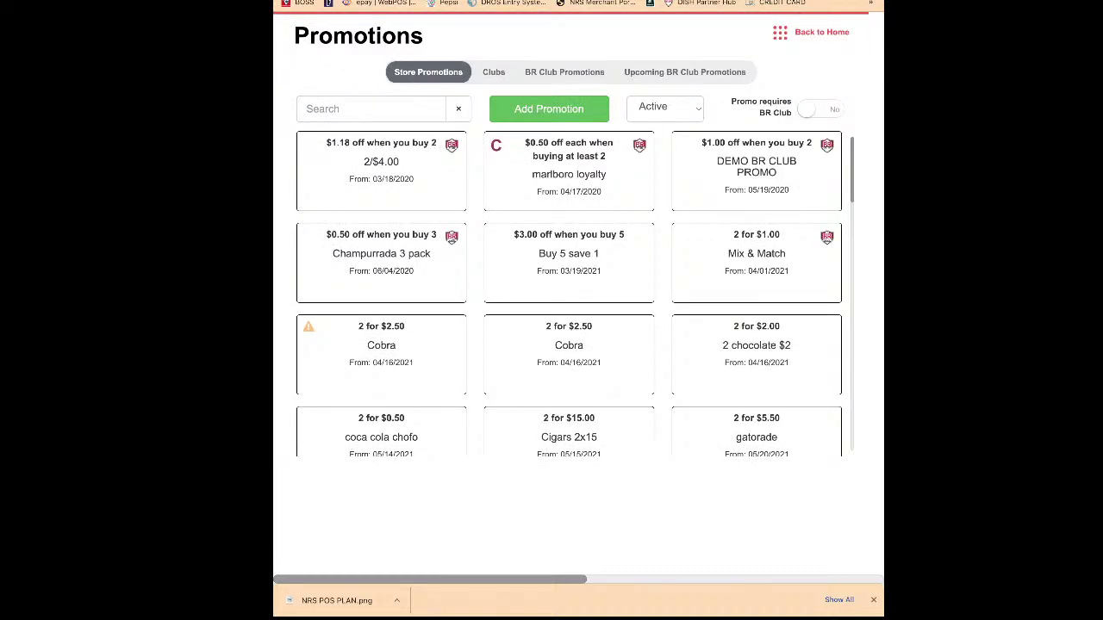
type("CANDY")
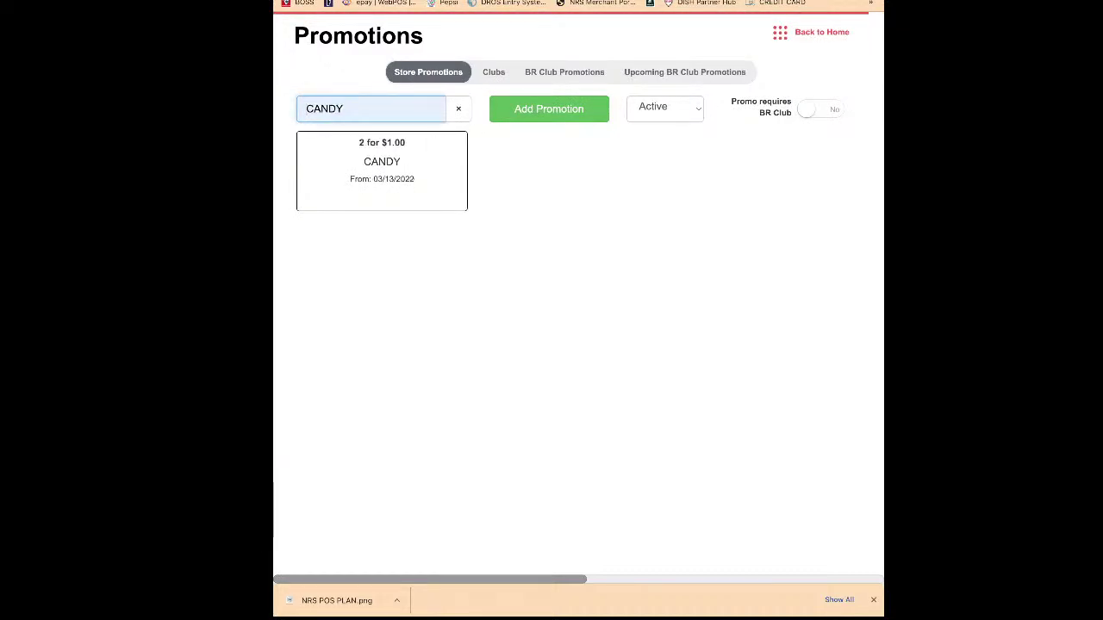
left_click(382, 170)
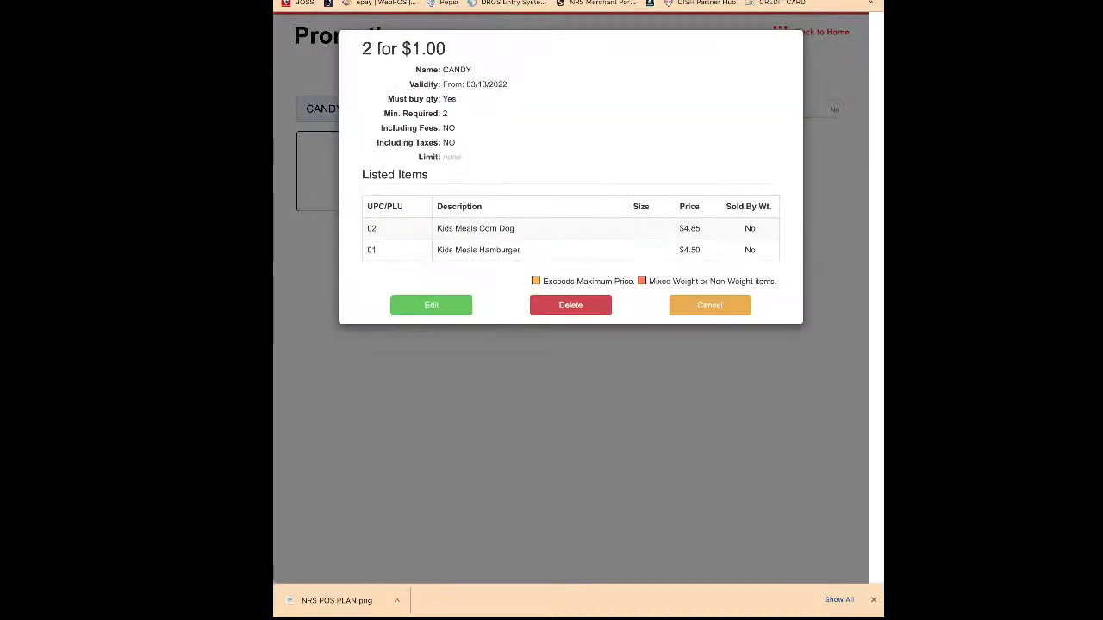
left_click(430, 305)
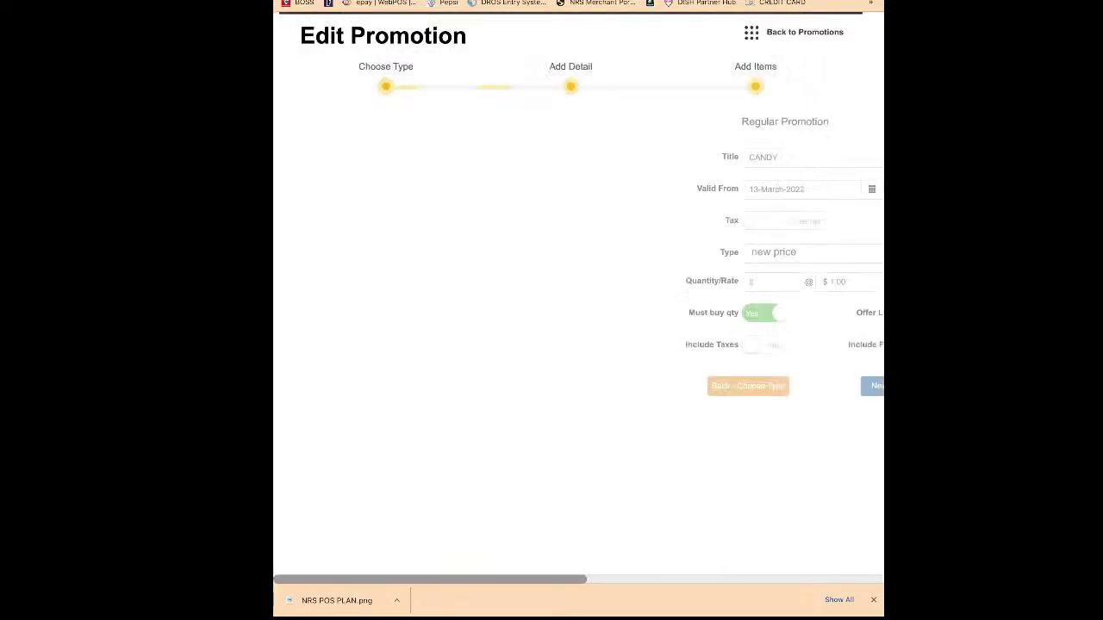
- Change the CANDY promotion's rate for a quantity of 2 and save the promotion
double_click(508, 282)
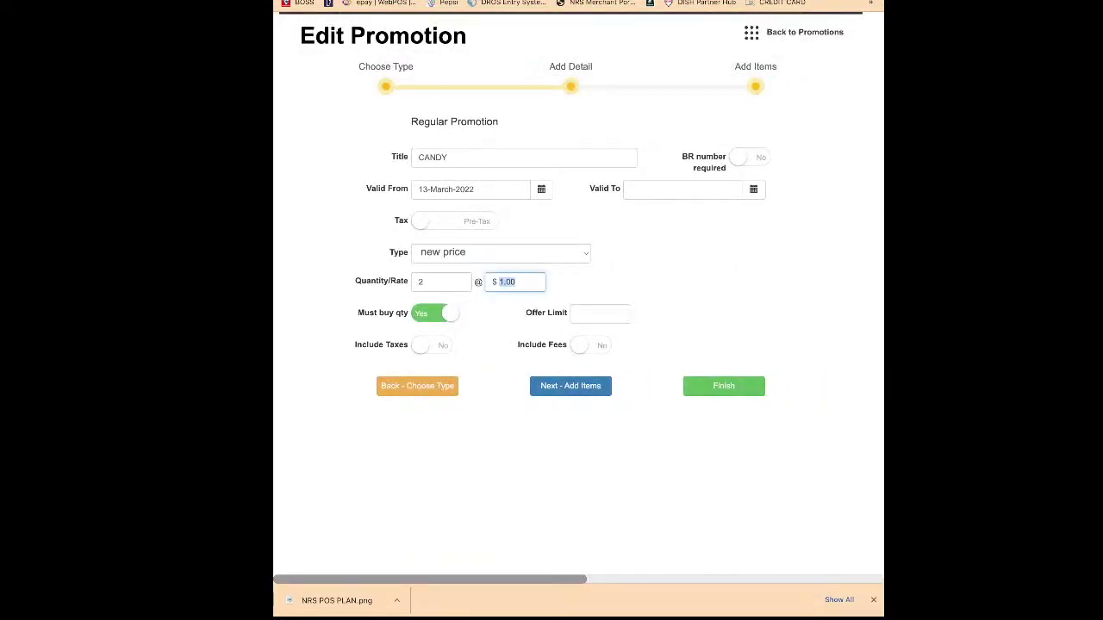
type("0.02")
type("0")
left_click(723, 386)
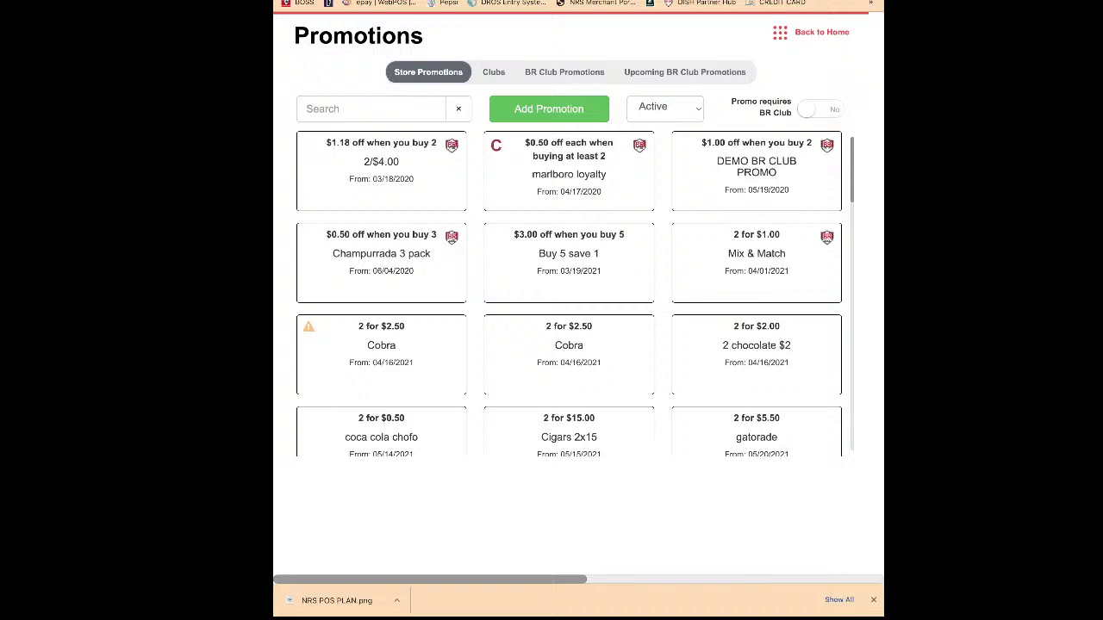
- Return to the register and ring up two Kids Meals Corn Dog items with code 02 to test the changed promotion
left_click(811, 32)
left_click(368, 83)
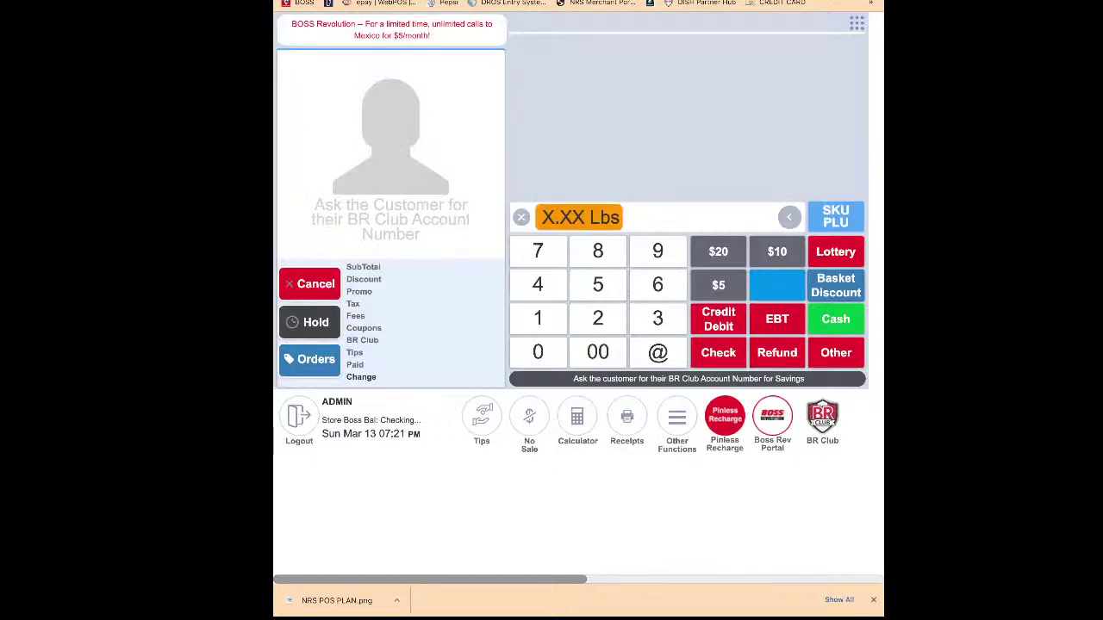
type("02")
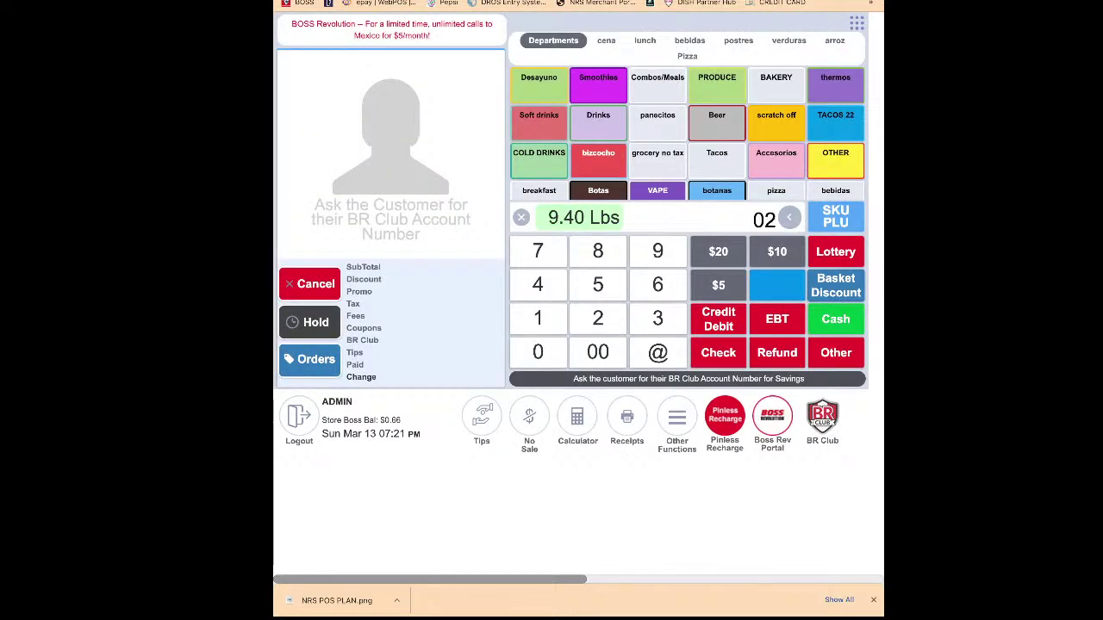
left_click(835, 216)
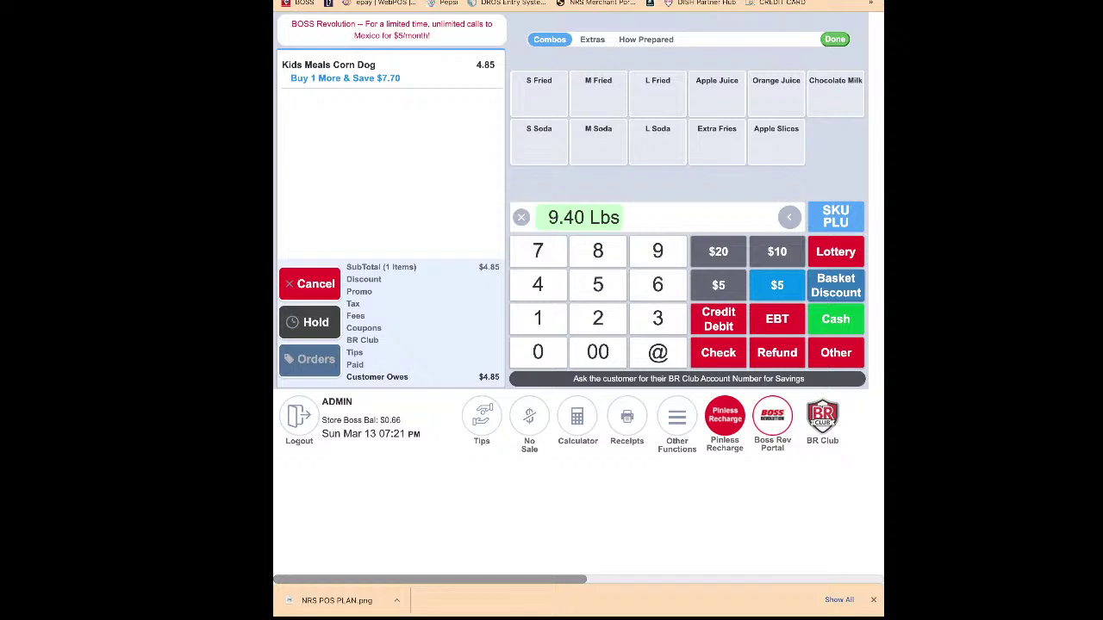
left_click(538, 353)
type("2")
key("Return")
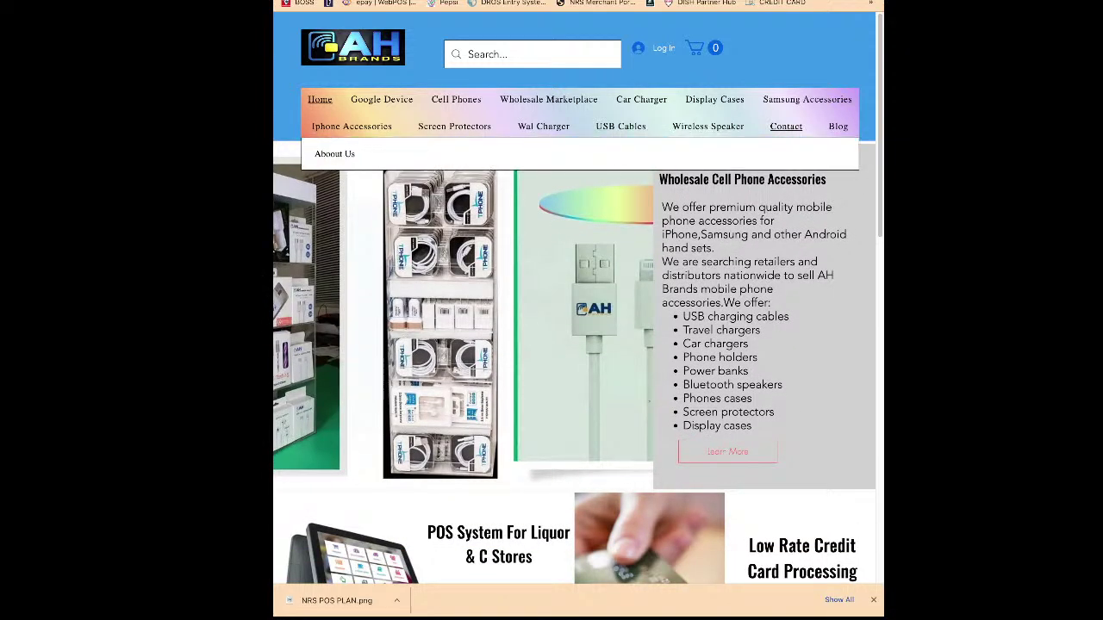
- On the AH Brands website, open the article on the POS system for liquor and C stores and read through it
left_click(785, 126)
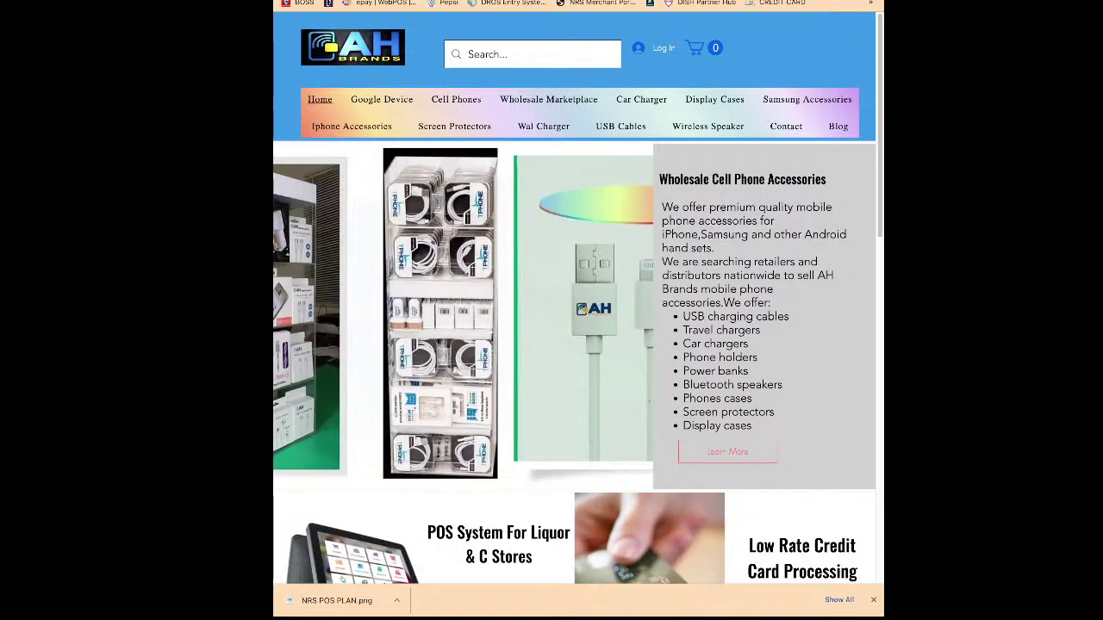
scroll(498, 428, "down", 3)
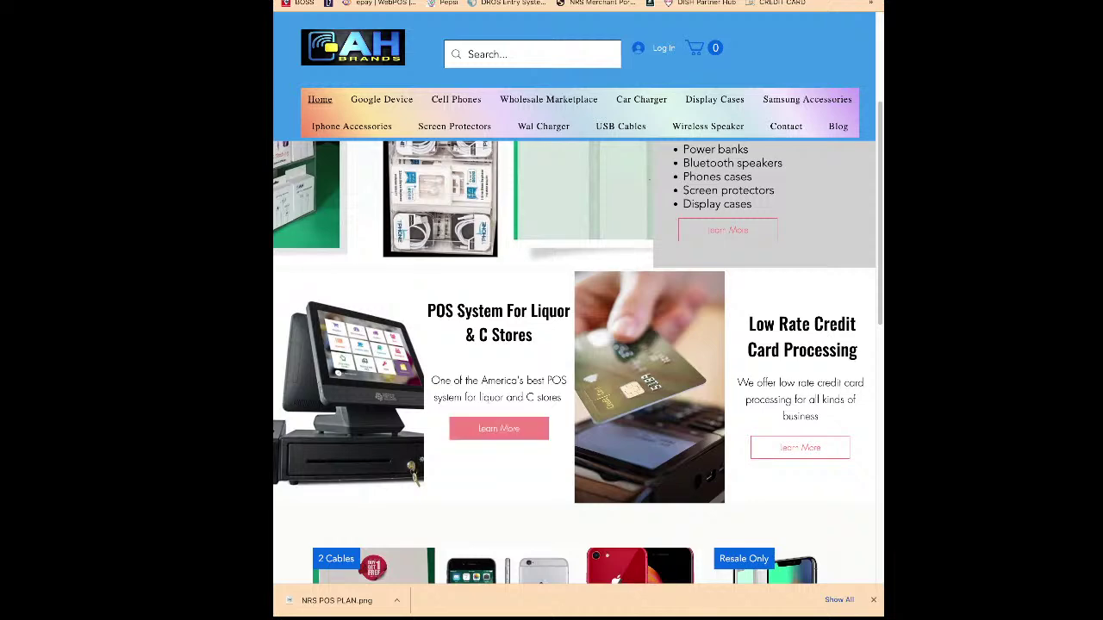
left_click(498, 428)
scroll(498, 428, "down", 10)
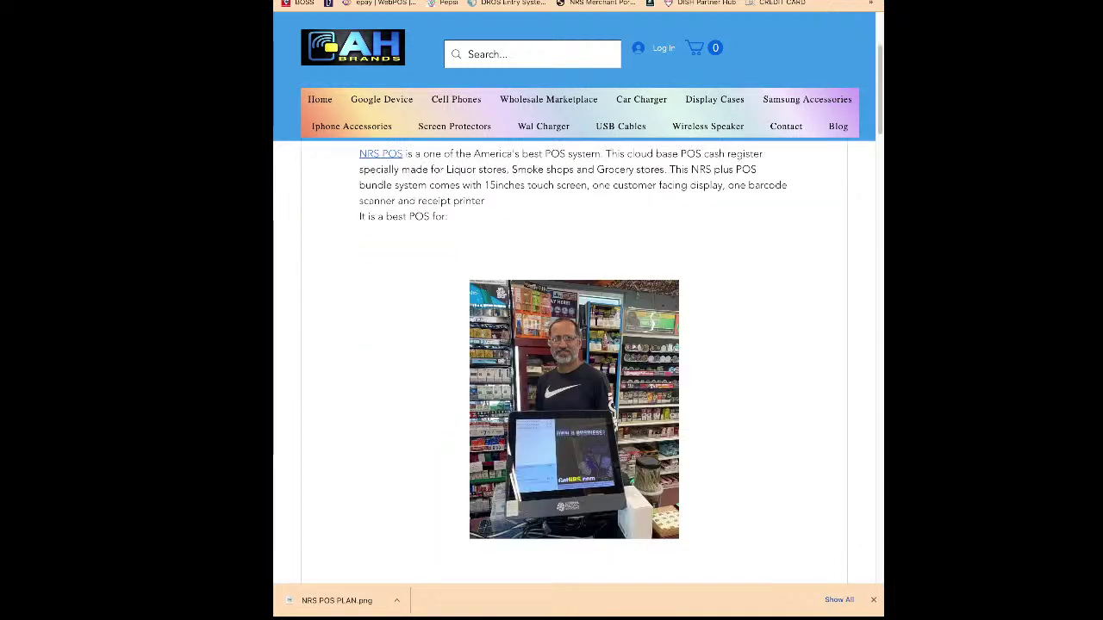
scroll(569, 374, "down", 15)
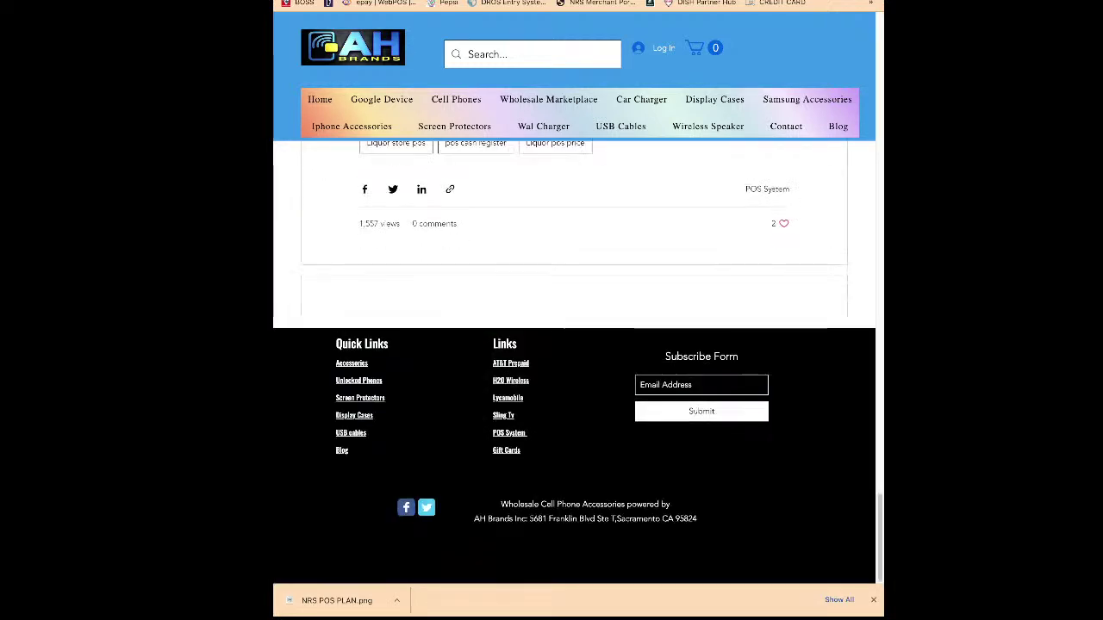
scroll(569, 374, "up", 5)
scroll(569, 374, "up", 10)
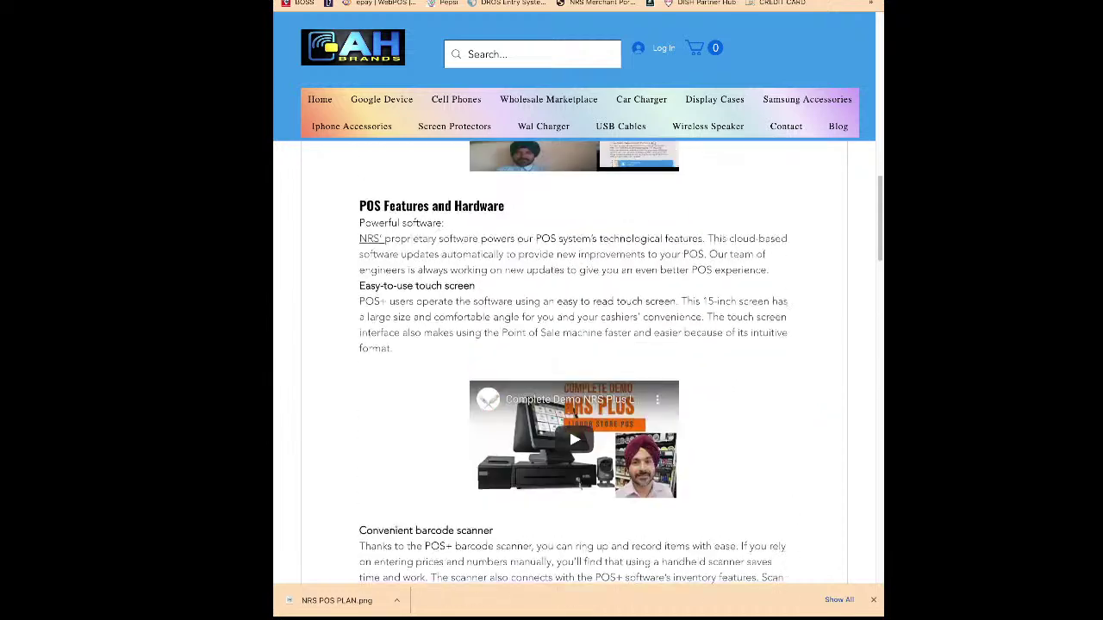
scroll(573, 362, "up", 5)
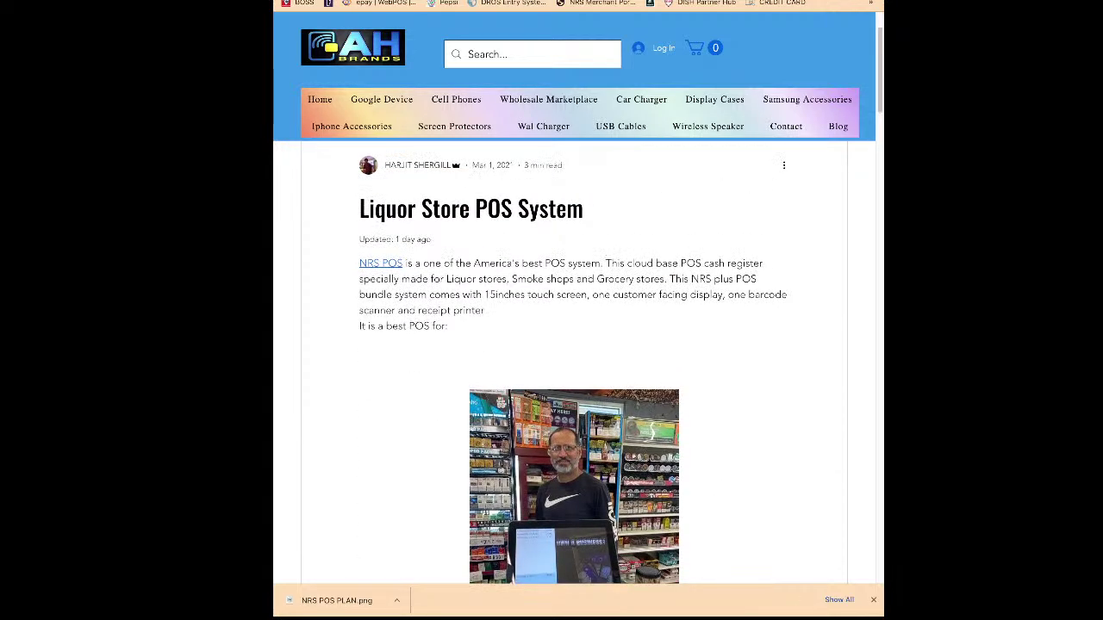
- Go to the Liquor Store POS Order Form and look through its fields down to the end of the form
key("alt+Left")
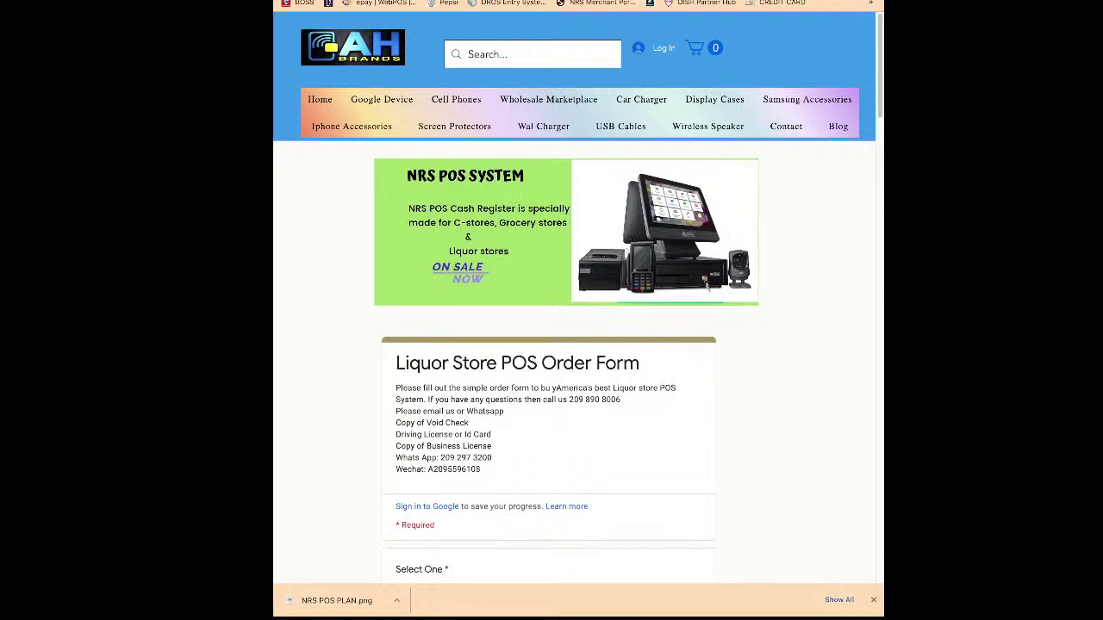
scroll(551, 361, "down", 5)
scroll(551, 362, "down", 10)
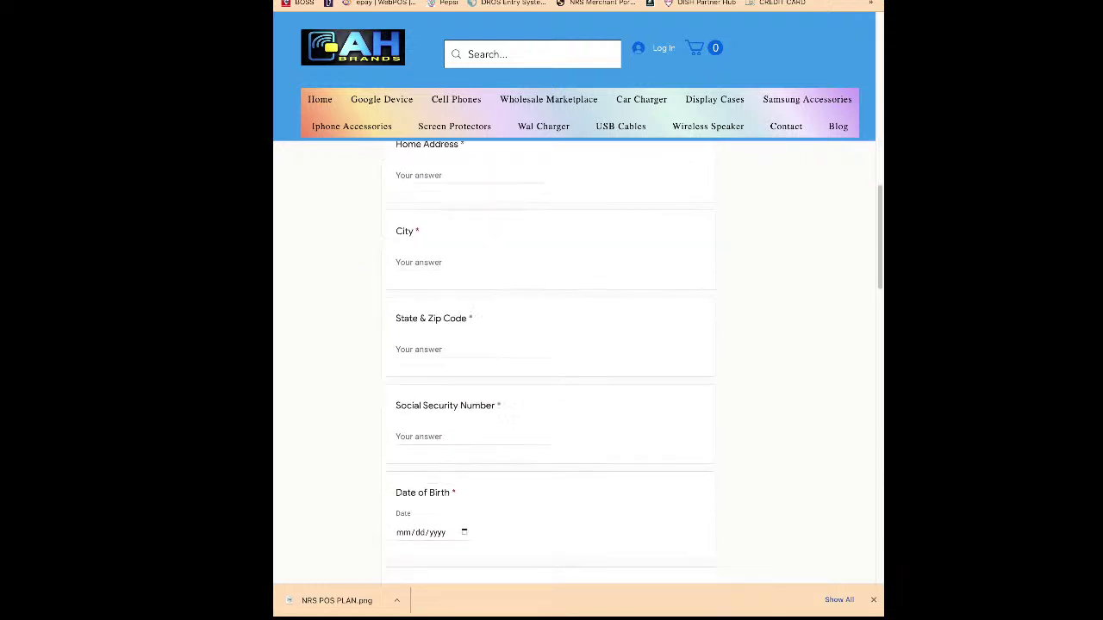
scroll(551, 362, "down", 10)
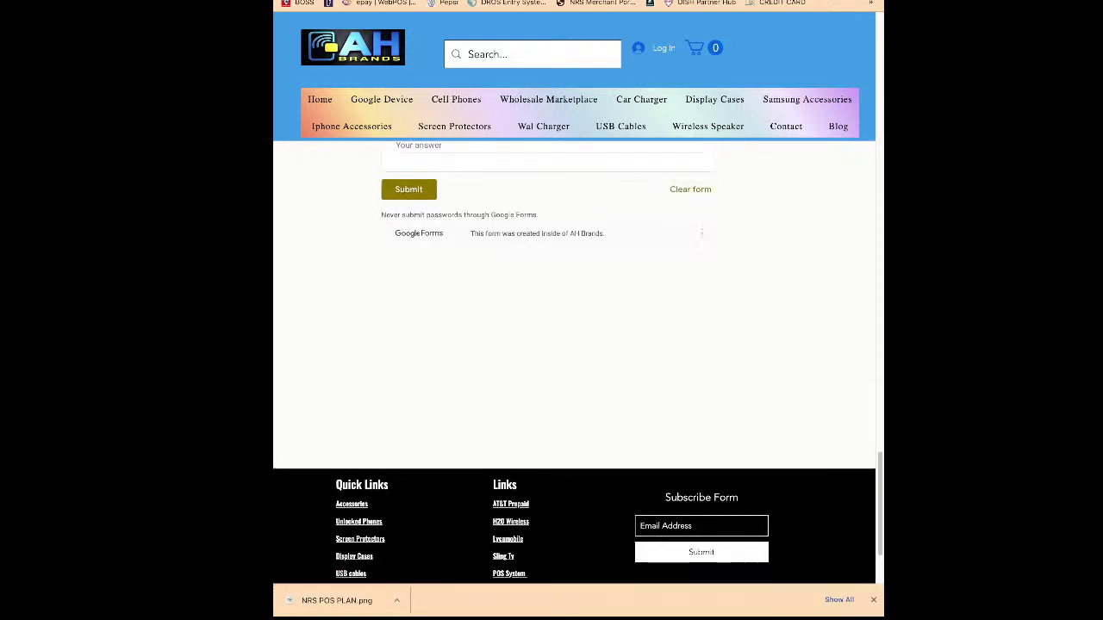
scroll(573, 362, "up", 3)
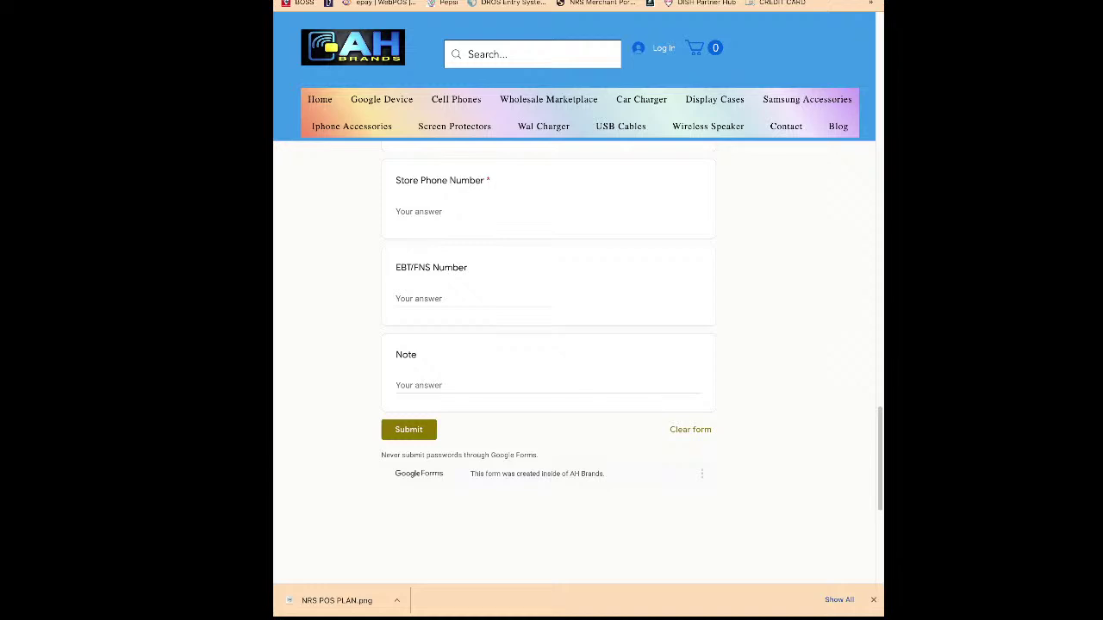